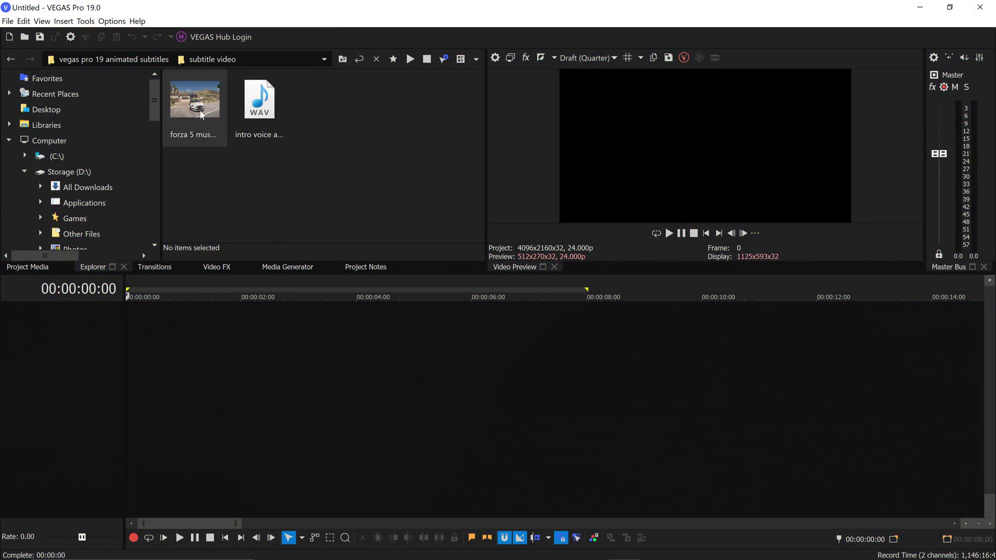
- Drop the forza 5 muscle car gameplay video and the intro voice WAV onto the timeline
{"action": "left_click_drag", "start_coordinate": [215, 129], "coordinate": [120, 340]}
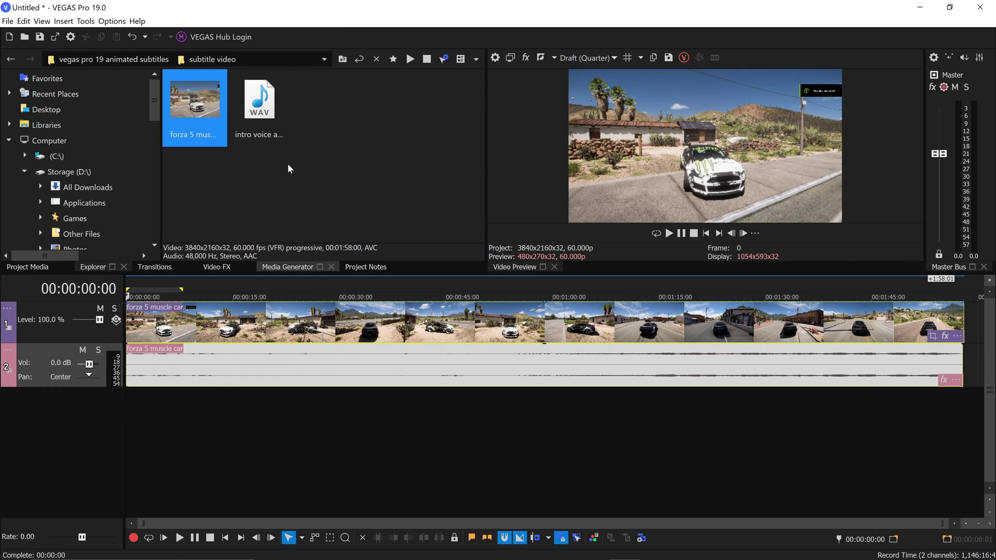
{"action": "left_click_drag", "start_coordinate": [257, 118], "coordinate": [504, 354]}
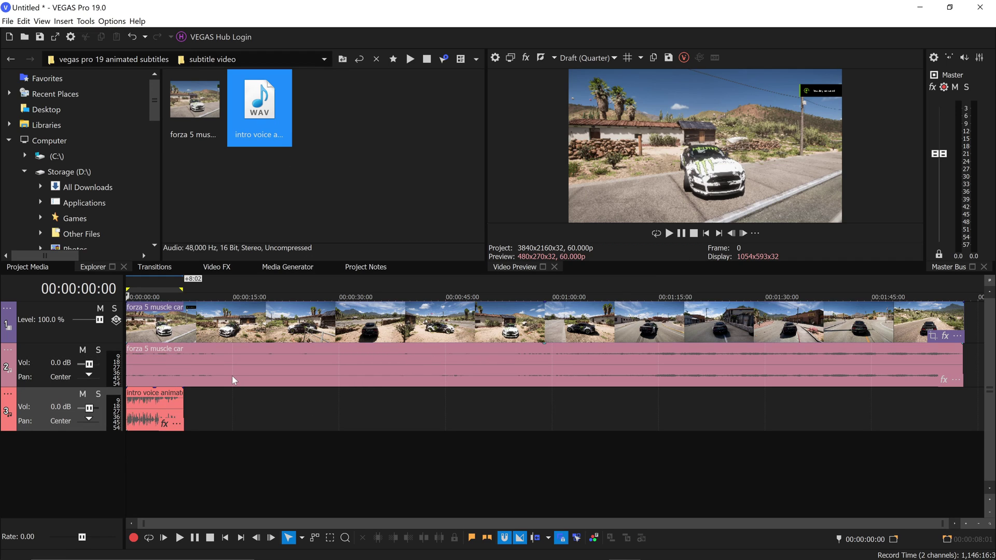
- Insert a new top video track and drop the default Sample Text title onto it
{"action": "right_click", "coordinate": [192, 451]}
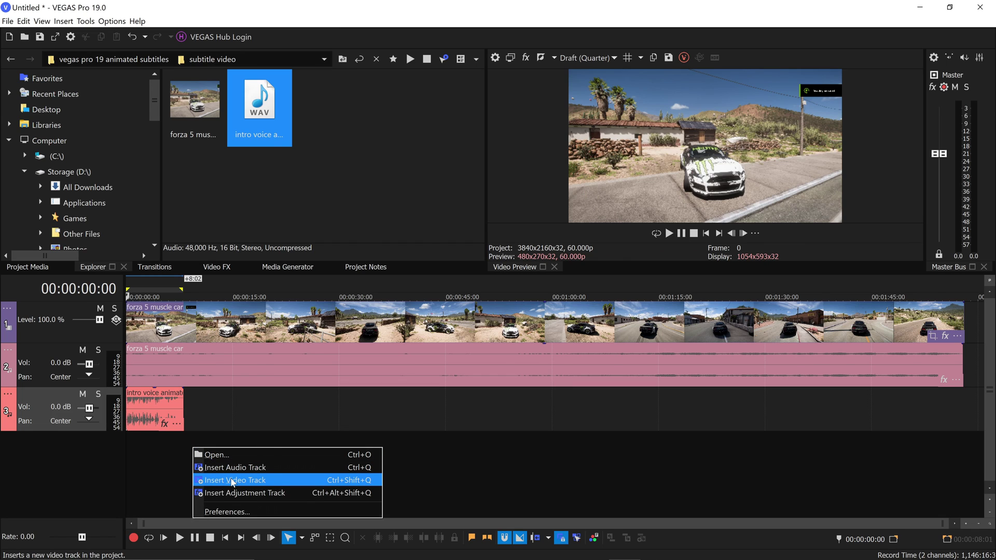
{"action": "left_click", "coordinate": [231, 480]}
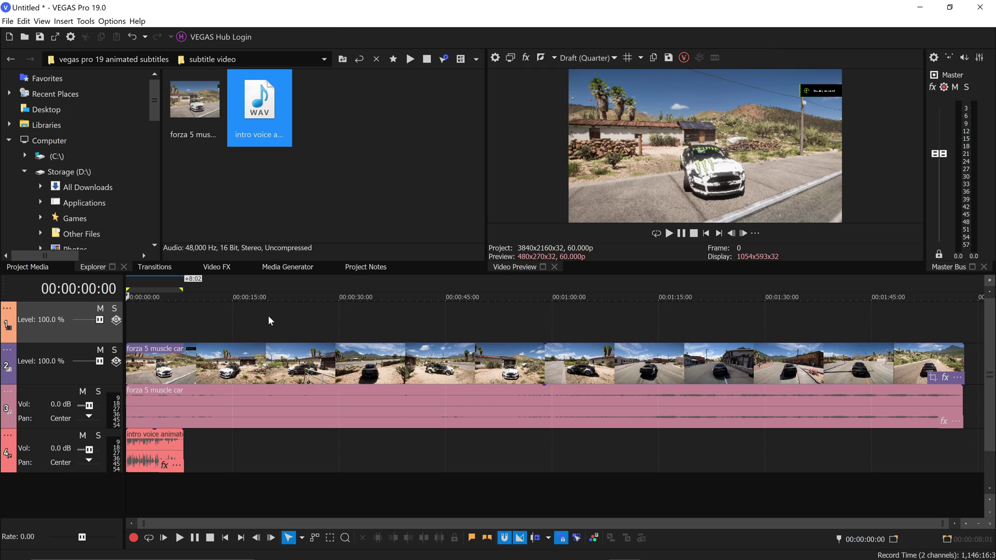
{"action": "left_click", "coordinate": [289, 267]}
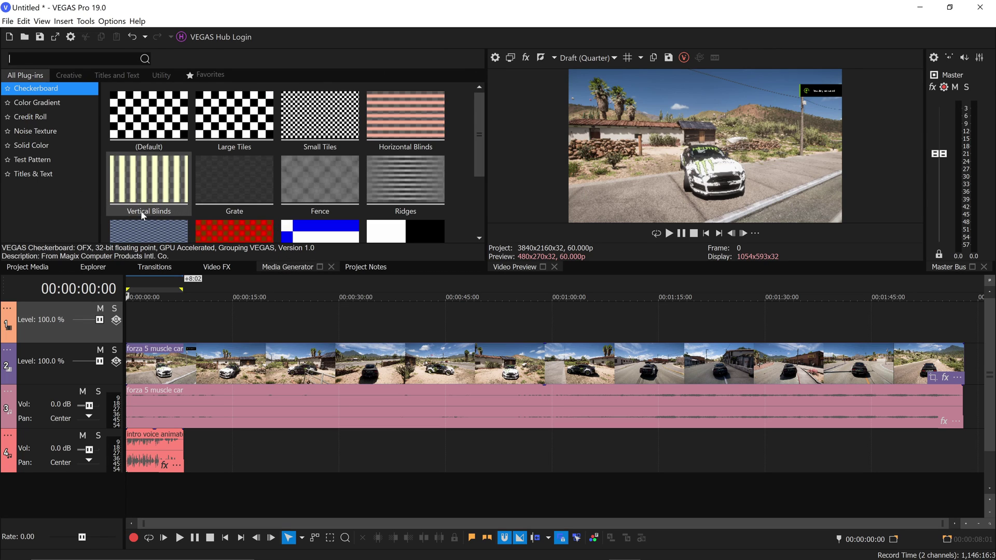
{"action": "left_click", "coordinate": [47, 175]}
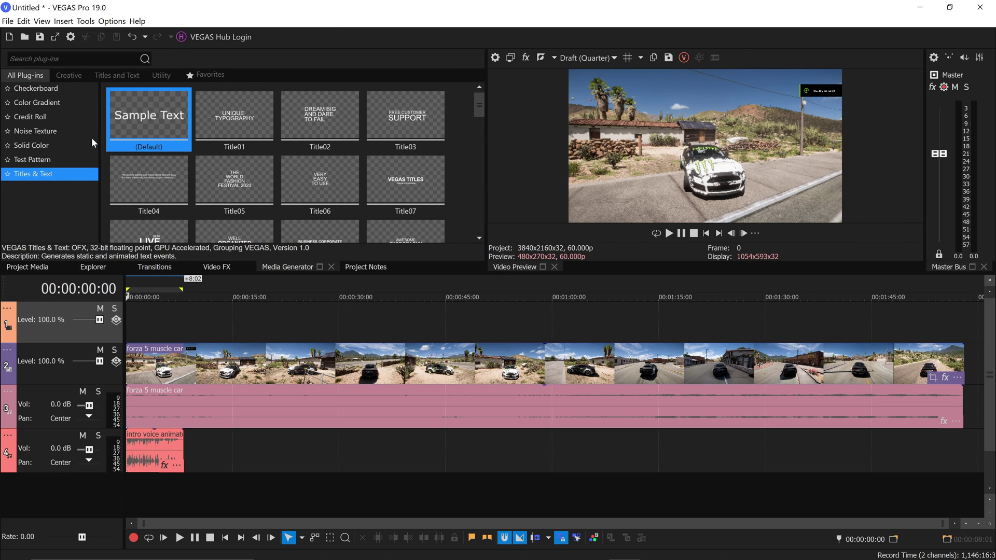
{"action": "left_click_drag", "start_coordinate": [131, 121], "coordinate": [125, 310]}
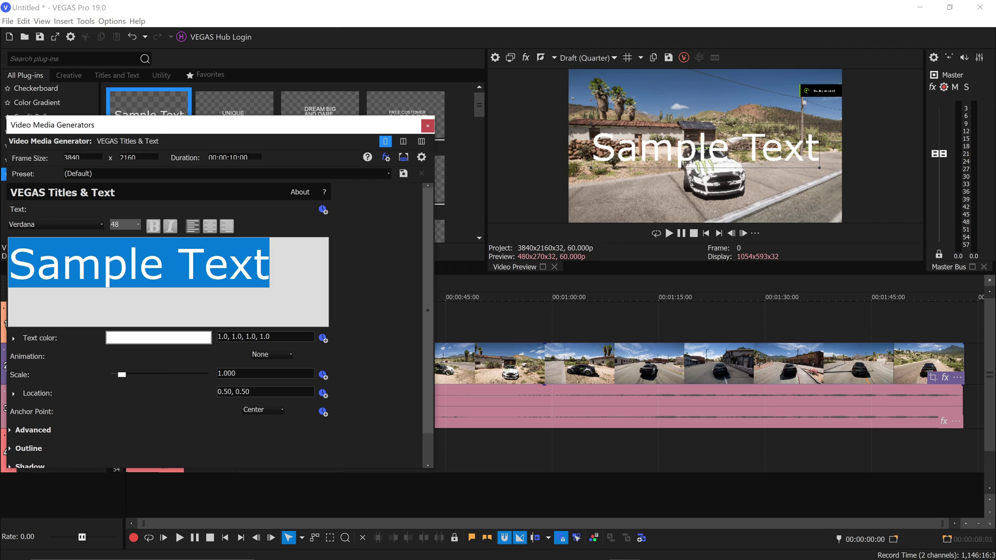
- Paste 'For this video' over the Sample Text in the title generator
{"action": "type", "text": "For this video"}
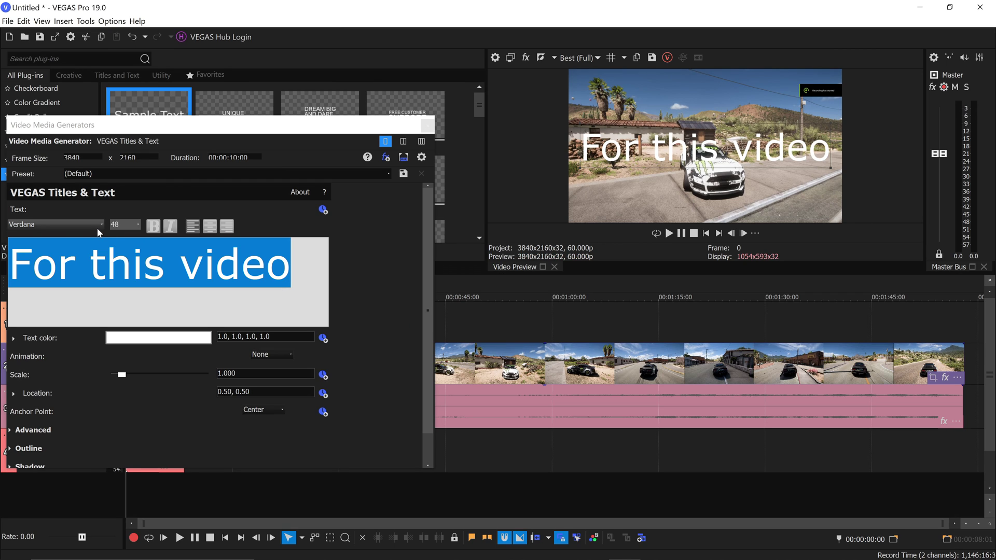
- Choose the ObelixPro font at size 36 so 'FOR THIS VIDEO' fits the preview
{"action": "left_click", "coordinate": [85, 224]}
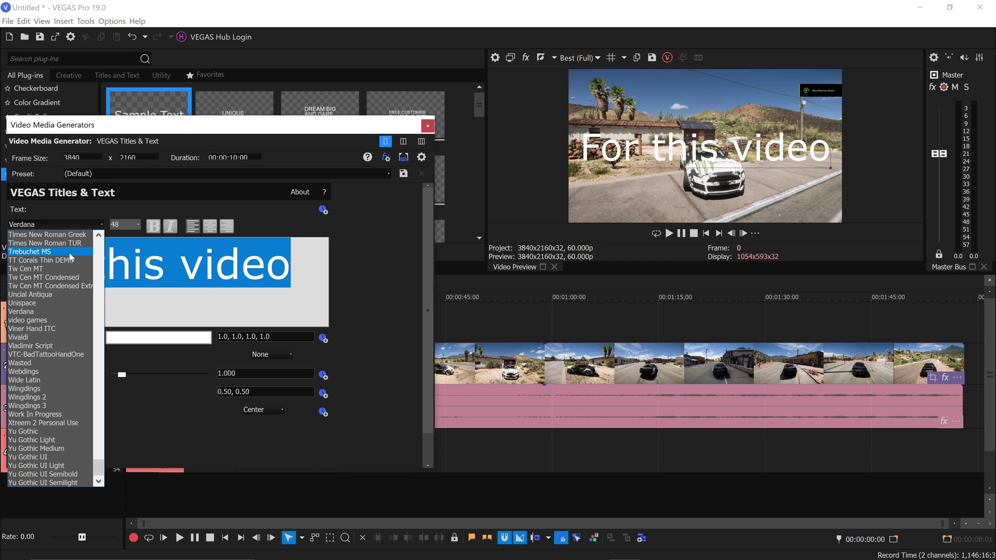
{"action": "key", "text": "Up"}
{"action": "key", "text": "Up"}
{"action": "key", "text": "Up"}
{"action": "key", "text": "Up"}
{"action": "key", "text": "Up"}
{"action": "key", "text": "Up"}
{"action": "key", "text": "Up"}
{"action": "key", "text": "Up"}
{"action": "key", "text": "Up"}
{"action": "key", "text": "Up"}
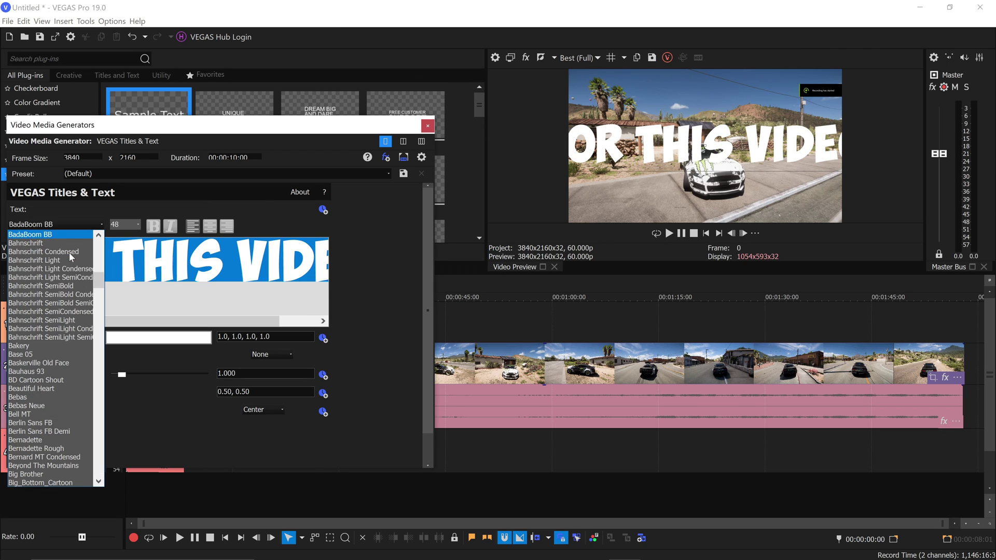
{"action": "key", "text": "o"}
{"action": "key", "text": "b"}
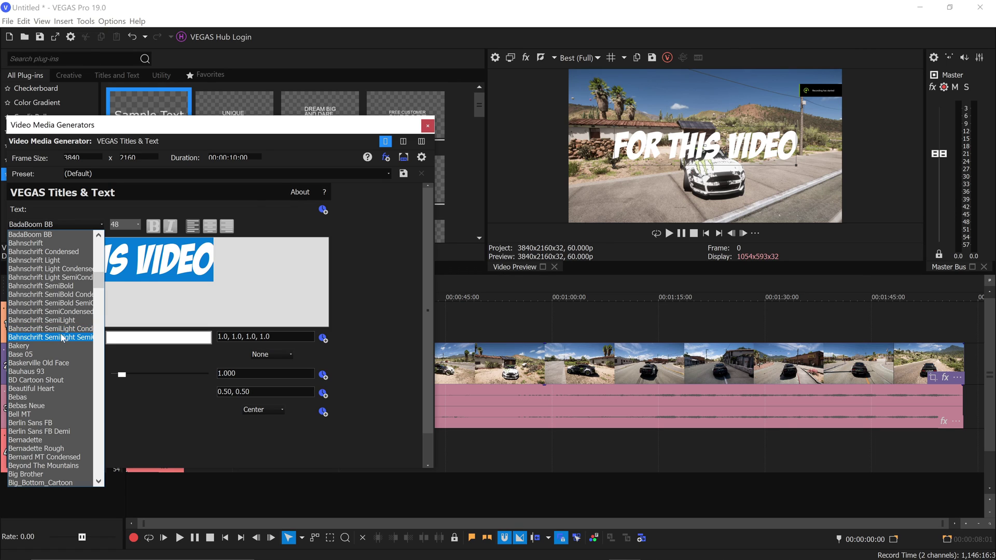
{"action": "key", "text": "o"}
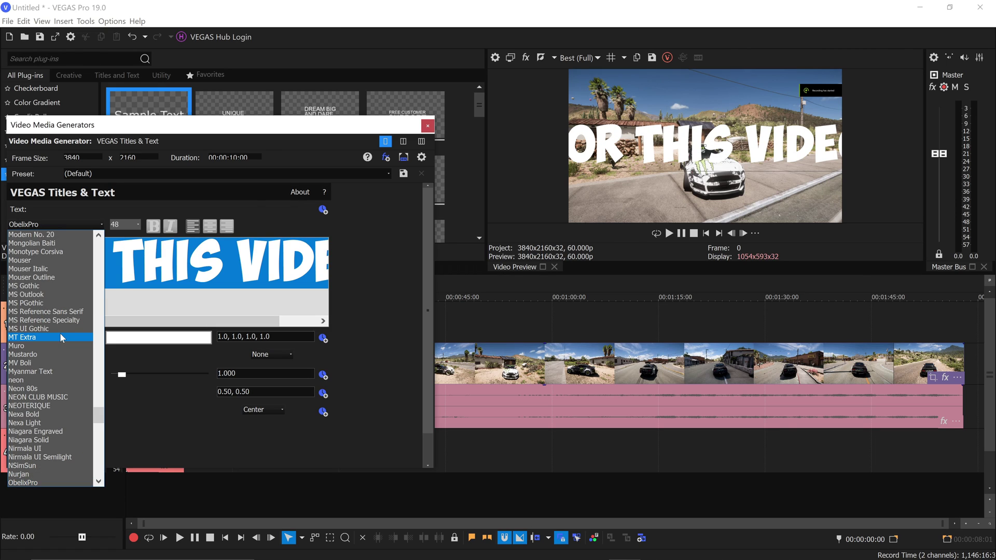
{"action": "left_click", "coordinate": [23, 482]}
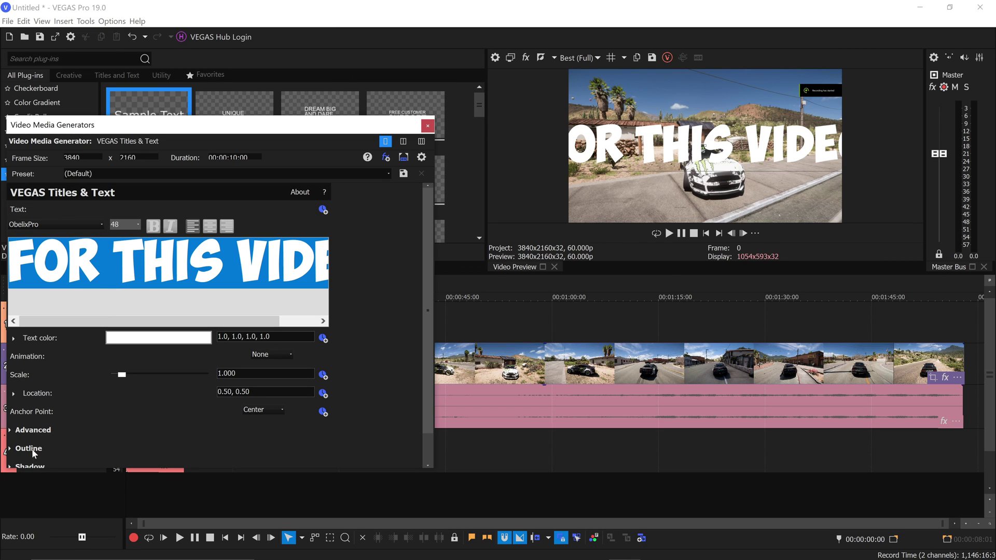
{"action": "left_click", "coordinate": [138, 224]}
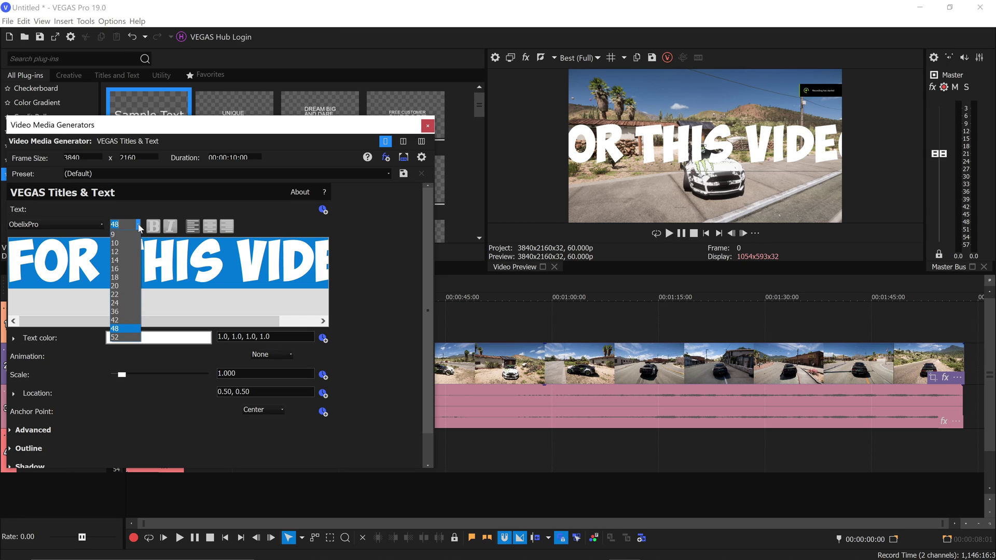
{"action": "left_click", "coordinate": [120, 319]}
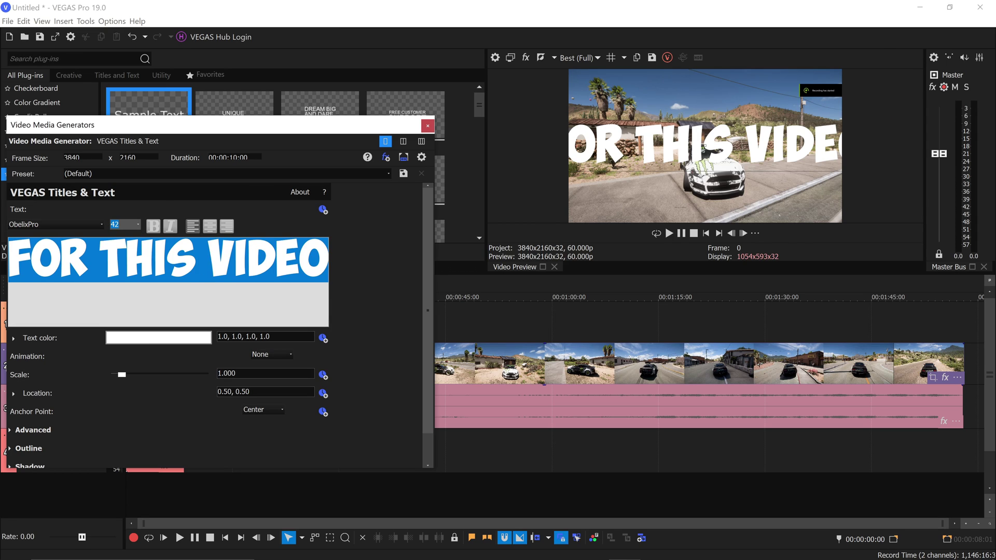
{"action": "left_click", "coordinate": [138, 225]}
{"action": "left_click", "coordinate": [123, 311]}
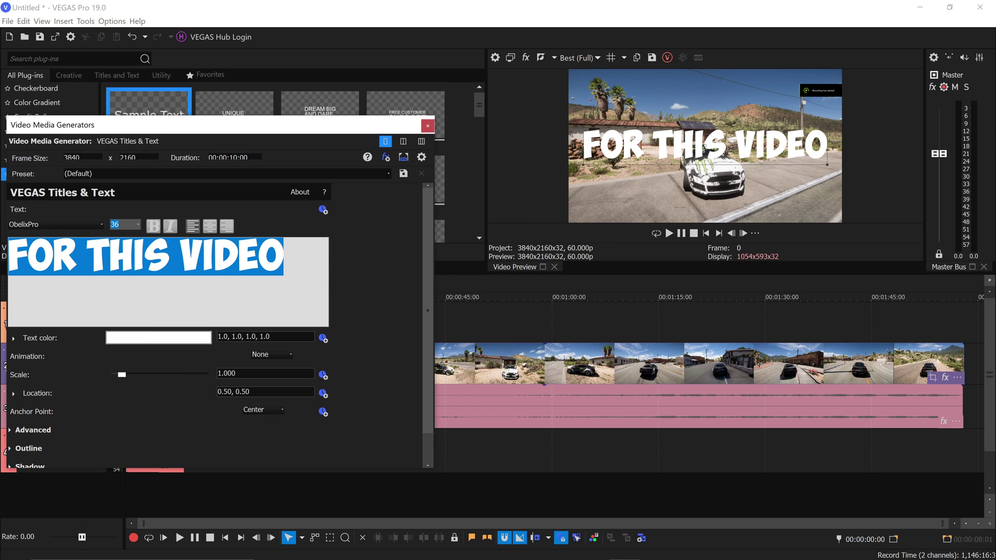
{"action": "left_click", "coordinate": [283, 257]}
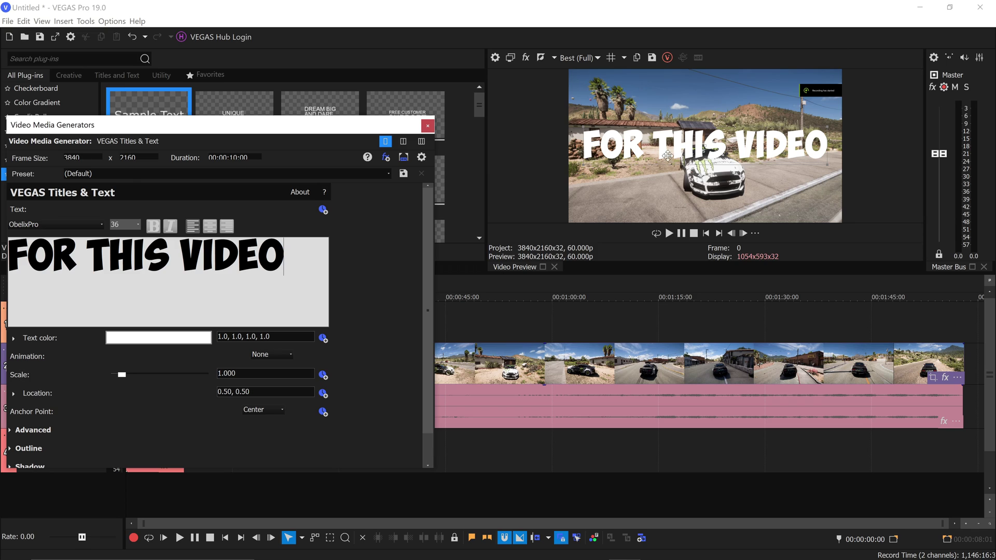
- Expand the Shadow settings and enable the title's drop shadow
{"action": "left_click", "coordinate": [605, 156]}
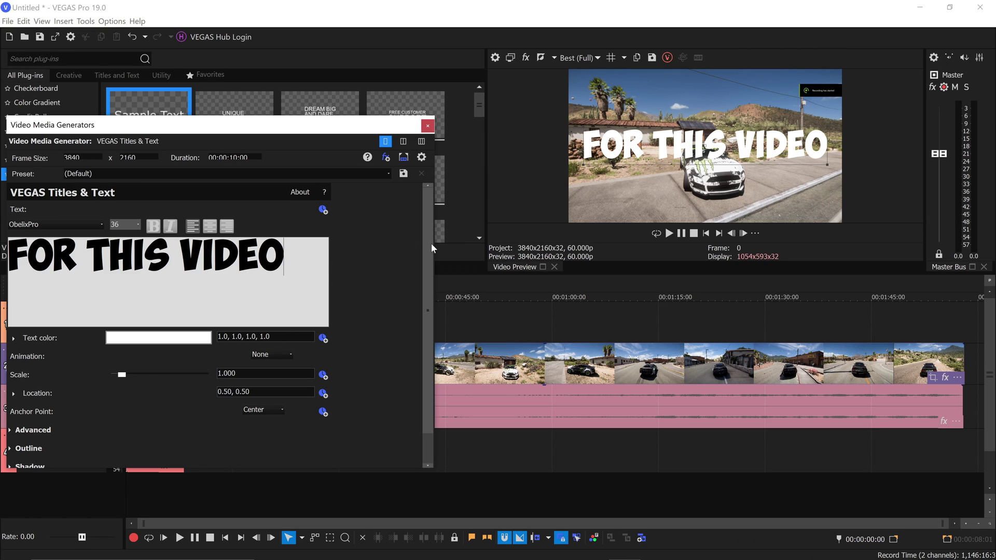
{"action": "scroll", "coordinate": [429, 229], "scroll_direction": "down", "scroll_amount": 1}
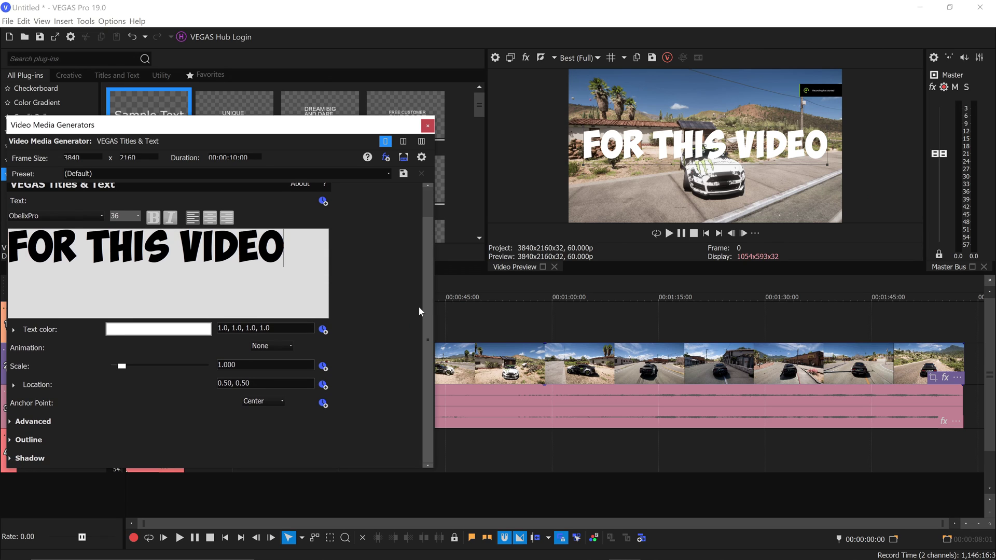
{"action": "left_click", "coordinate": [9, 457]}
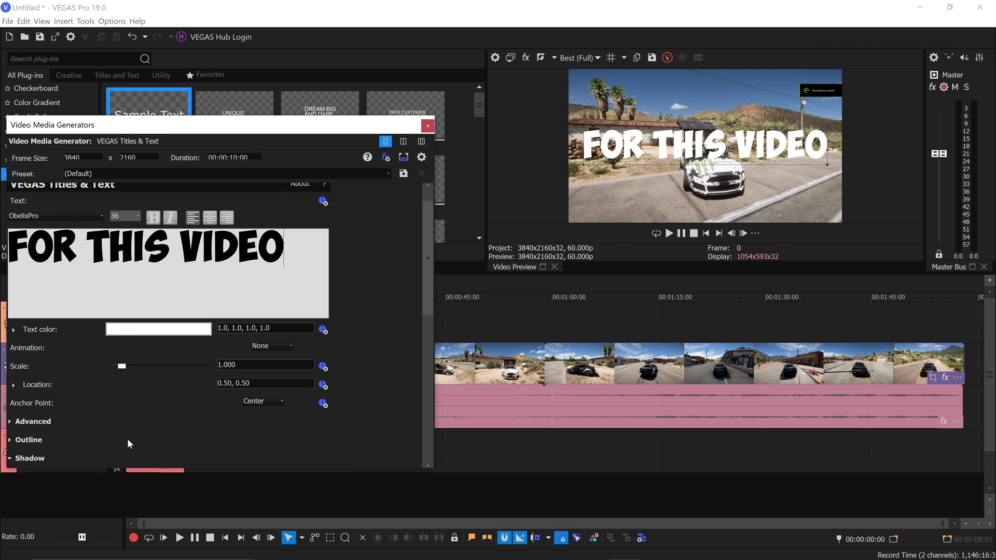
{"action": "scroll", "coordinate": [145, 436], "scroll_direction": "down", "scroll_amount": 3}
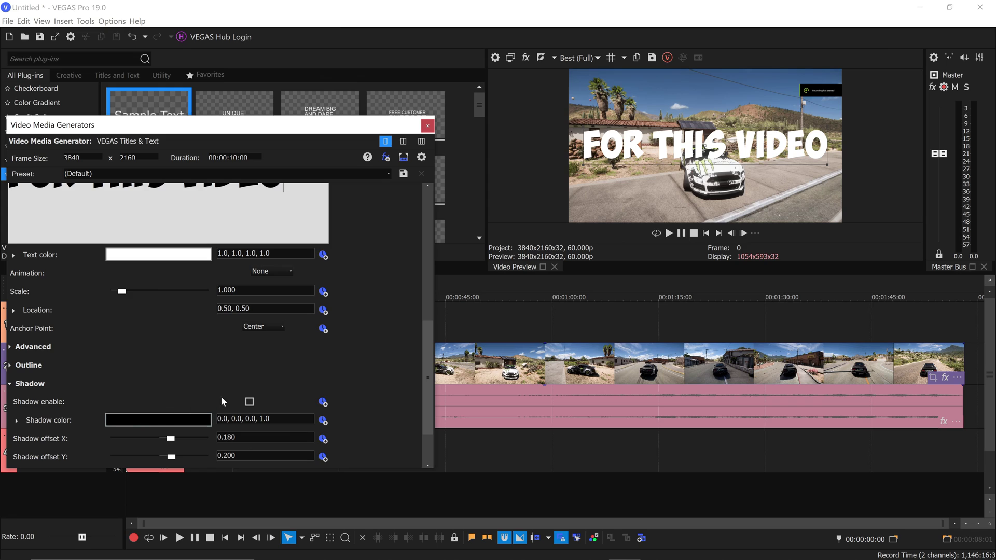
{"action": "left_click", "coordinate": [249, 402]}
{"action": "scroll", "coordinate": [422, 436], "scroll_direction": "down", "scroll_amount": 1}
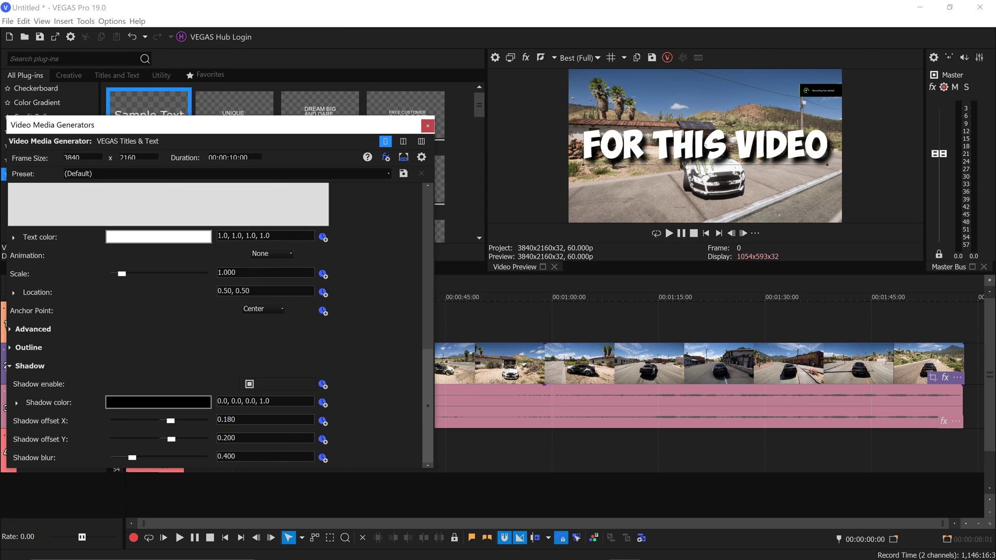
- Set the shadow Y and X offsets to 0.100
{"action": "left_click_drag", "start_coordinate": [223, 438], "coordinate": [229, 438]}
{"action": "type", "text": "1"}
{"action": "key", "text": "Return"}
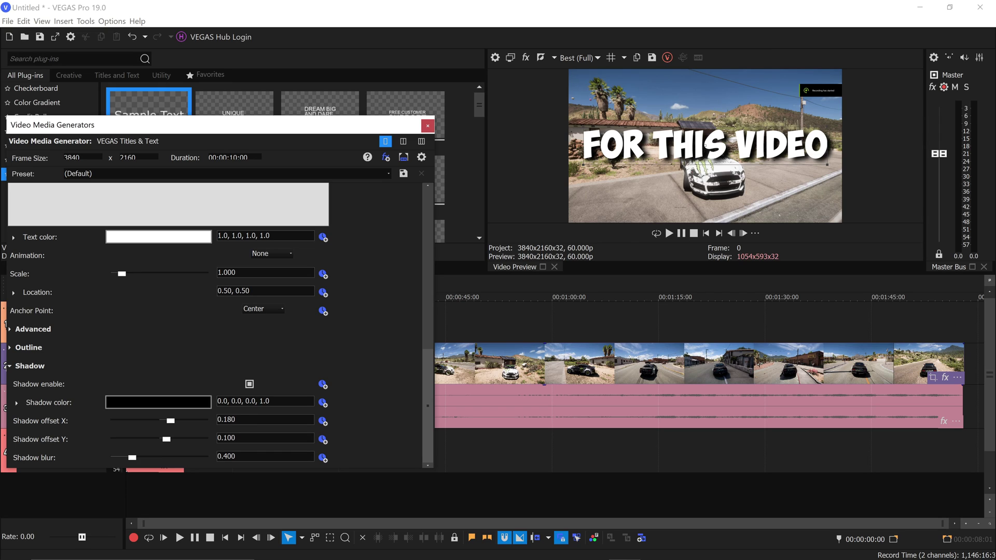
{"action": "key", "text": "shift+Left"}
{"action": "type", "text": "0"}
{"action": "key", "text": "Tab"}
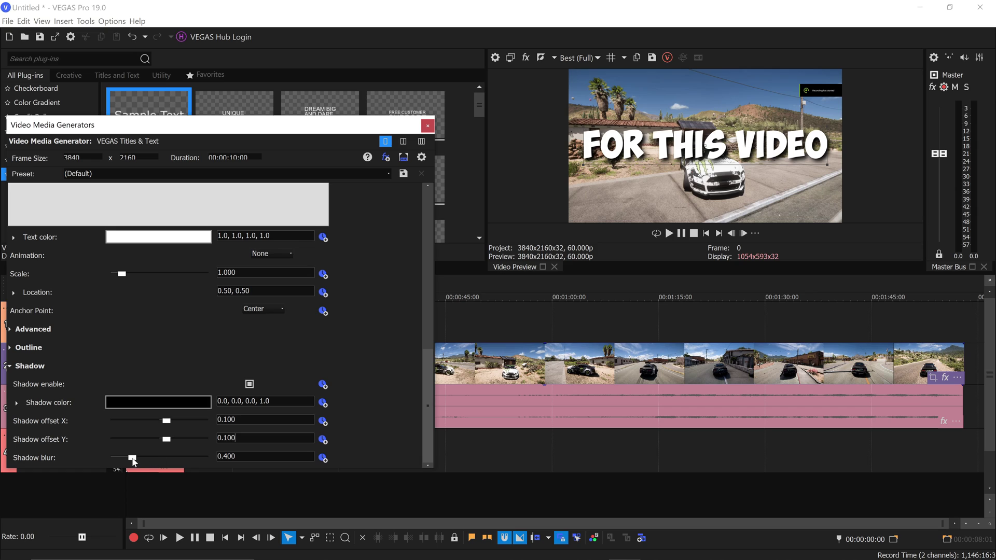
- Enter 0.300 as the shadow blur value
{"action": "left_click_drag", "start_coordinate": [133, 458], "coordinate": [124, 458]}
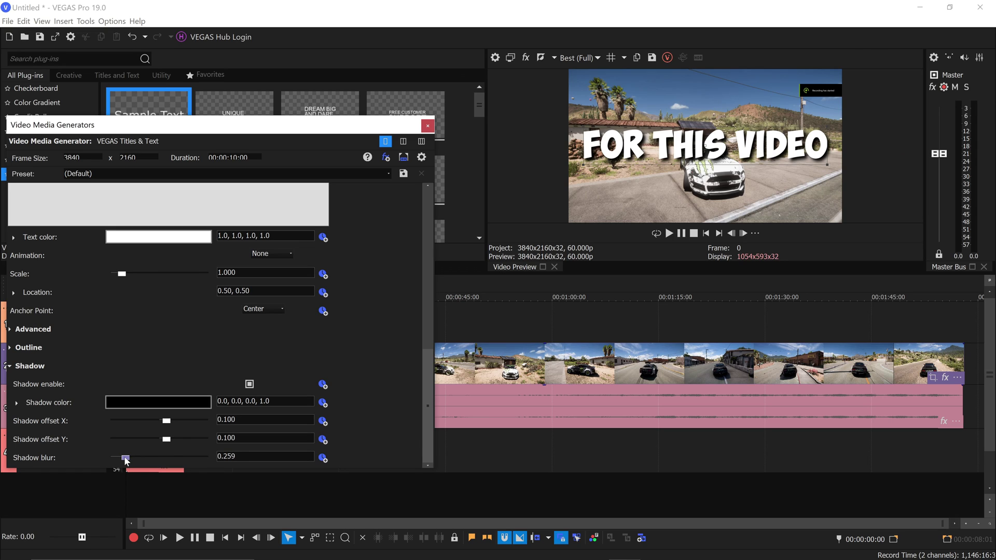
{"action": "left_click", "coordinate": [154, 458]}
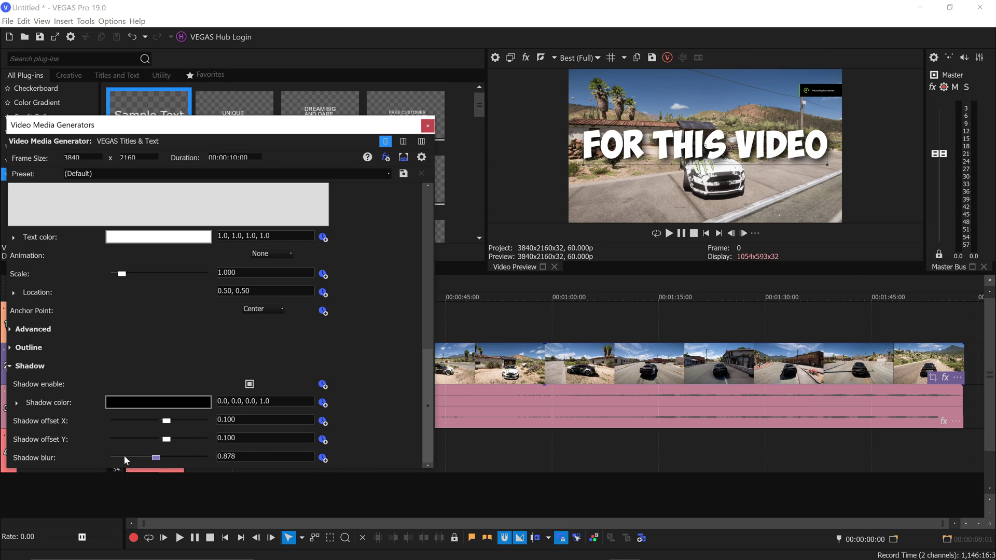
{"action": "left_click_drag", "start_coordinate": [254, 457], "coordinate": [223, 456]}
{"action": "type", "text": "300"}
{"action": "key", "text": "Return"}
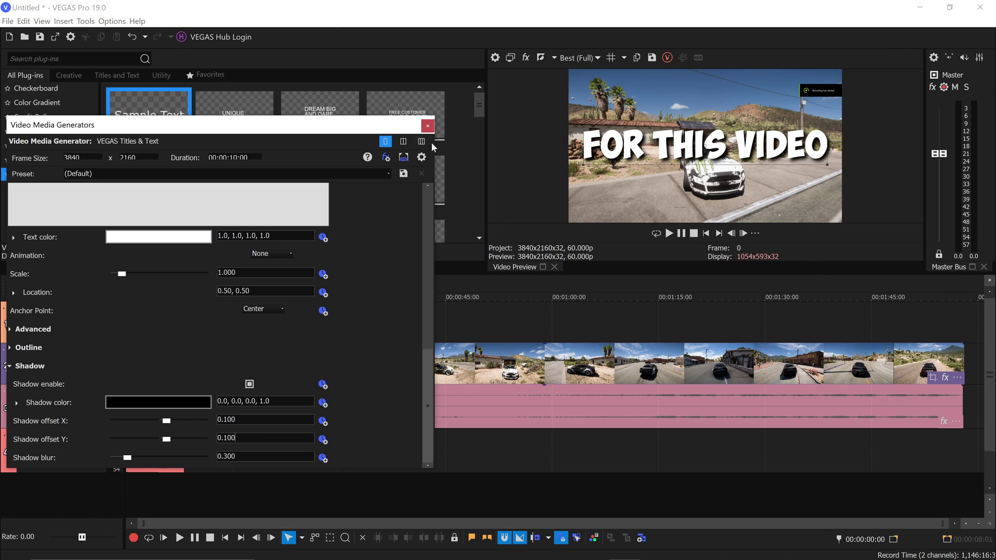
- Close the title settings and shorten the title event to end around frame 25
{"action": "left_click", "coordinate": [427, 126]}
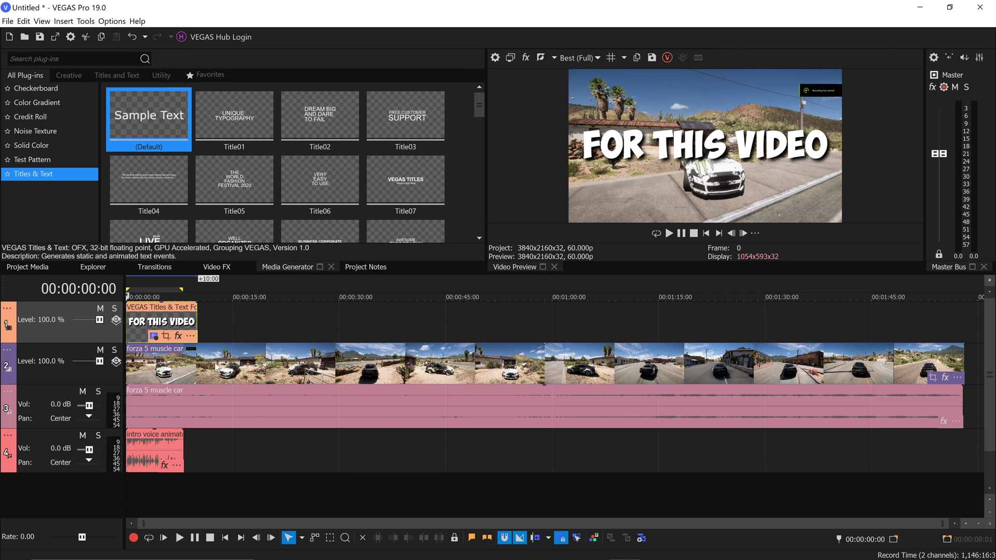
{"action": "scroll", "coordinate": [192, 370], "scroll_direction": "up", "scroll_amount": 10}
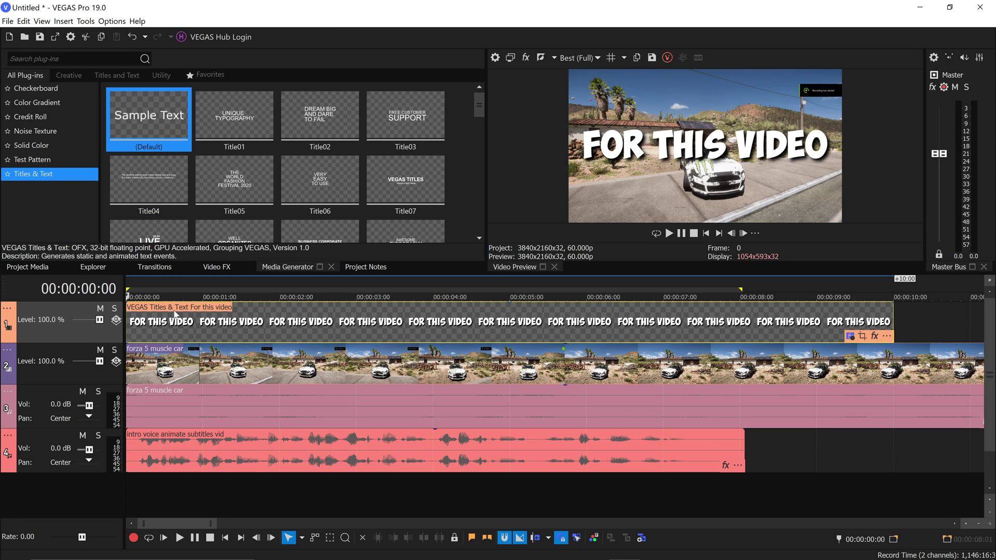
{"action": "left_click", "coordinate": [185, 450]}
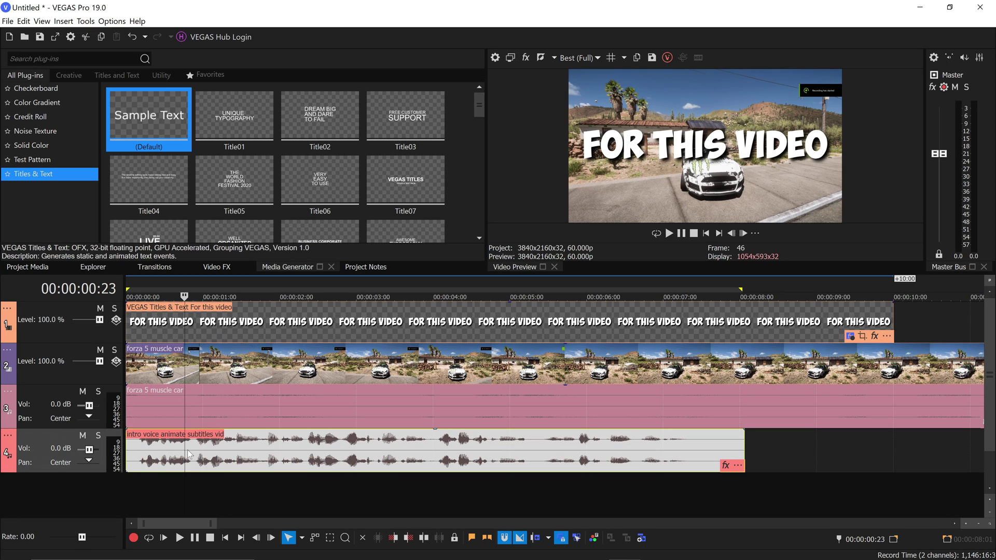
{"action": "left_click", "coordinate": [189, 449]}
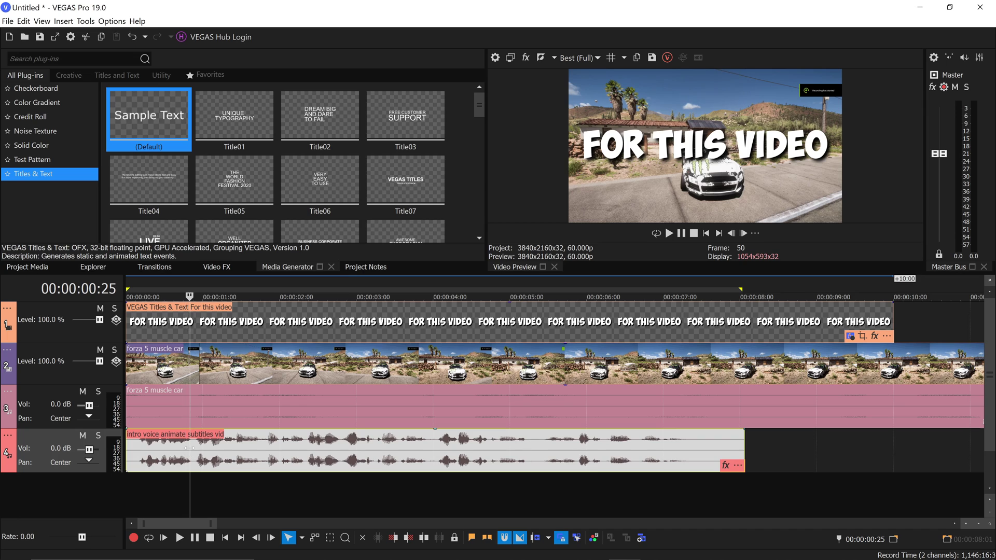
{"action": "left_click_drag", "start_coordinate": [901, 324], "coordinate": [338, 323]}
{"action": "left_click_drag", "start_coordinate": [338, 274], "coordinate": [186, 274]}
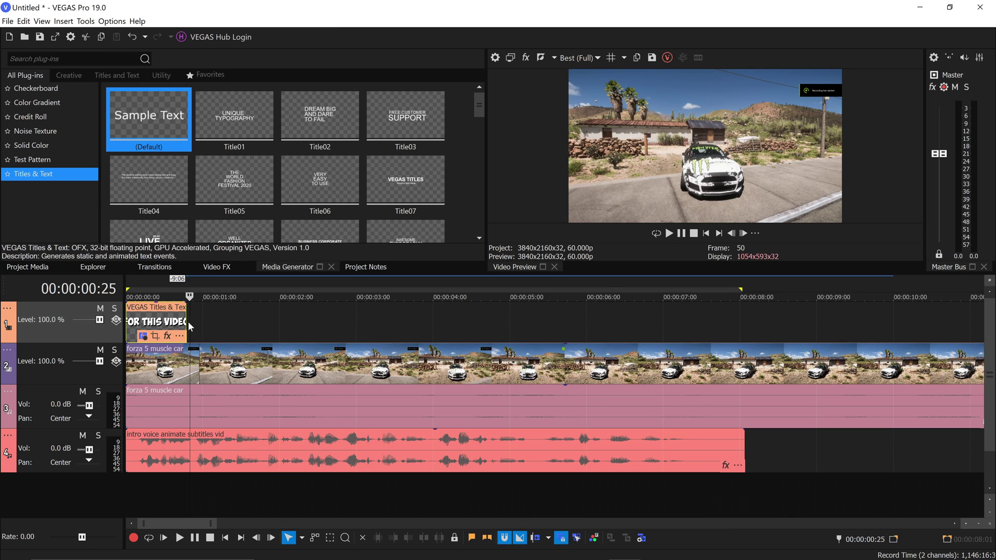
{"action": "left_click_drag", "start_coordinate": [187, 320], "coordinate": [190, 321]}
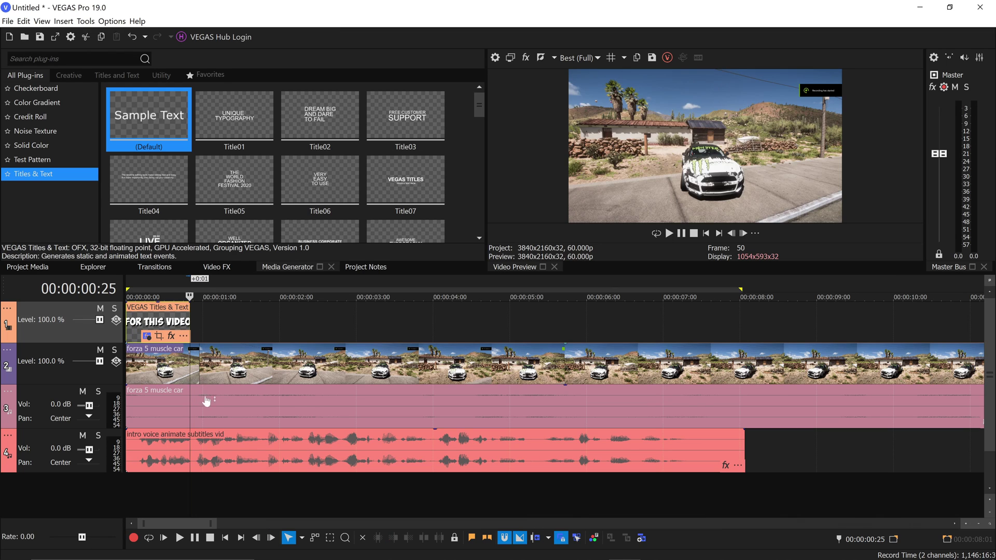
- Trim the title event's start to the playhead at frame 5
{"action": "left_click", "coordinate": [140, 330]}
{"action": "left_click_drag", "start_coordinate": [127, 317], "coordinate": [139, 320]}
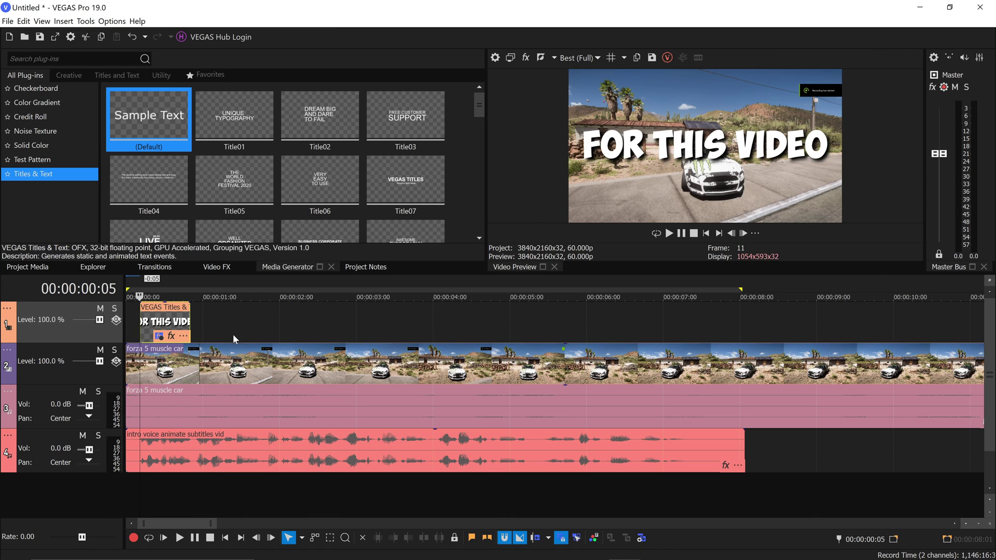
{"action": "scroll", "coordinate": [226, 312], "scroll_direction": "up", "scroll_amount": 5}
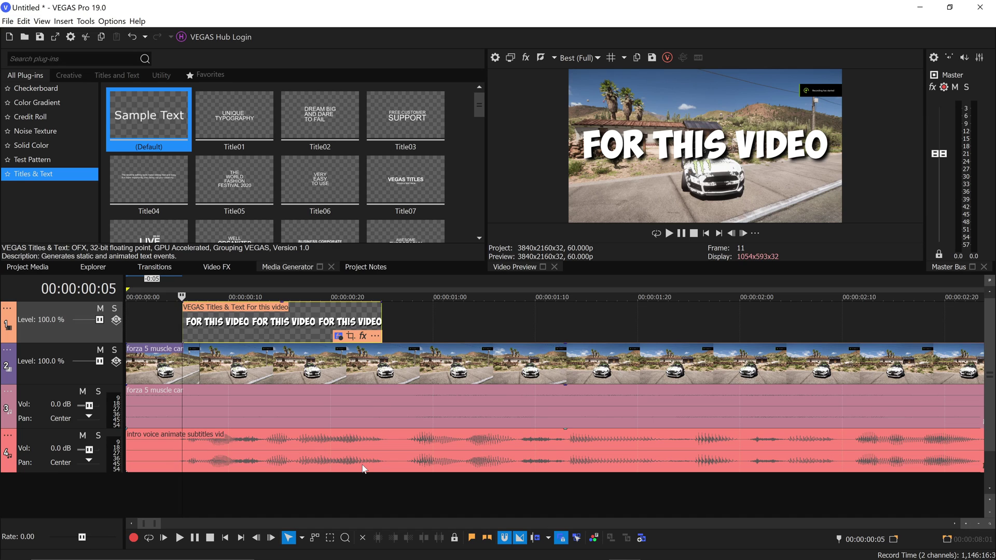
- Set the preview to Draft quality and apply the Drop split animation to the title
{"action": "left_click", "coordinate": [384, 417]}
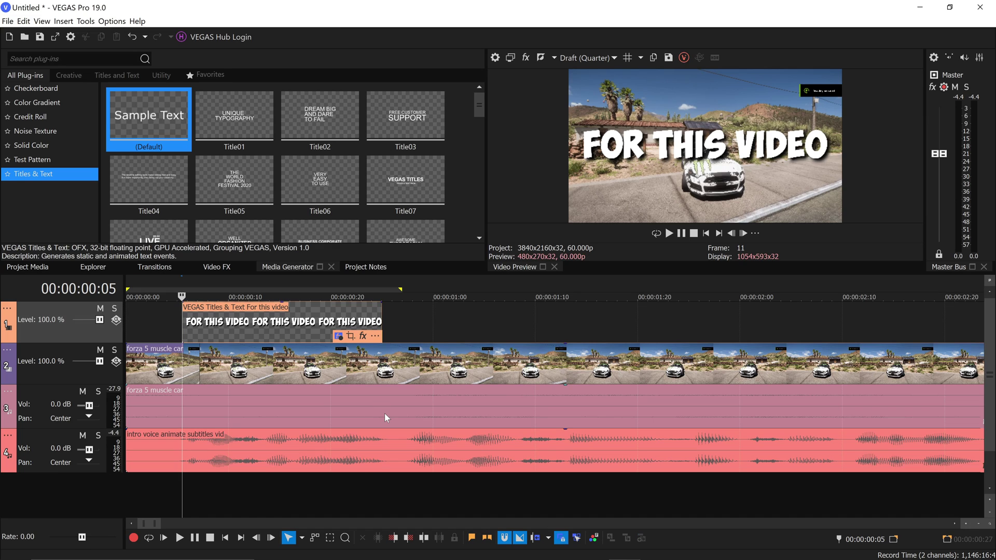
{"action": "left_click", "coordinate": [338, 337]}
{"action": "left_click_drag", "start_coordinate": [336, 199], "coordinate": [293, 96]}
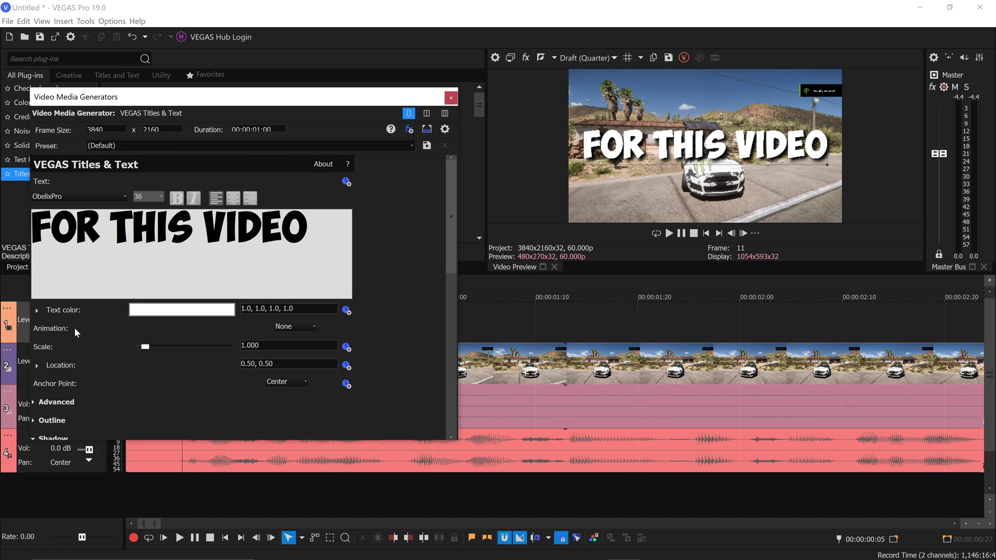
{"action": "left_click", "coordinate": [292, 326]}
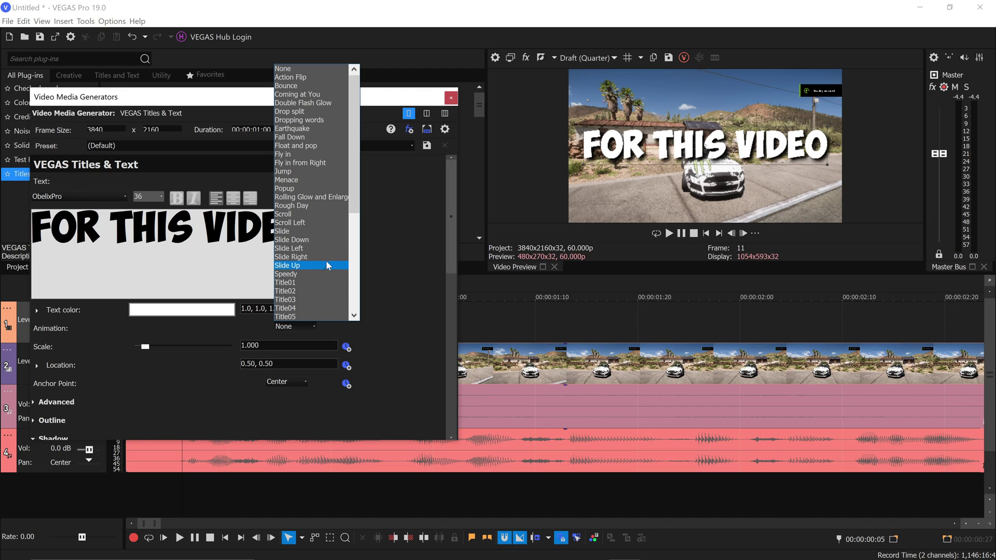
{"action": "left_click_drag", "start_coordinate": [350, 204], "coordinate": [353, 232]}
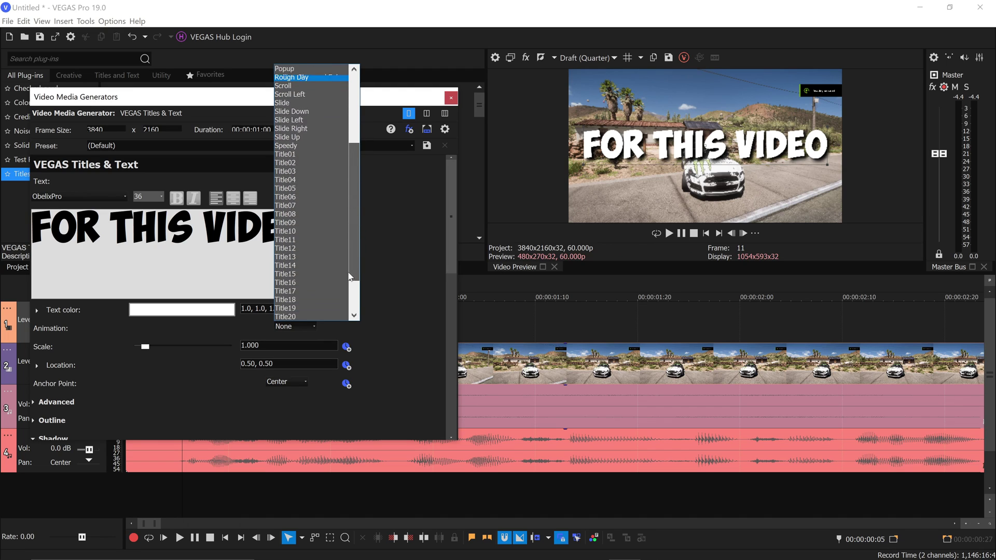
{"action": "left_click_drag", "start_coordinate": [349, 278], "coordinate": [364, 193]}
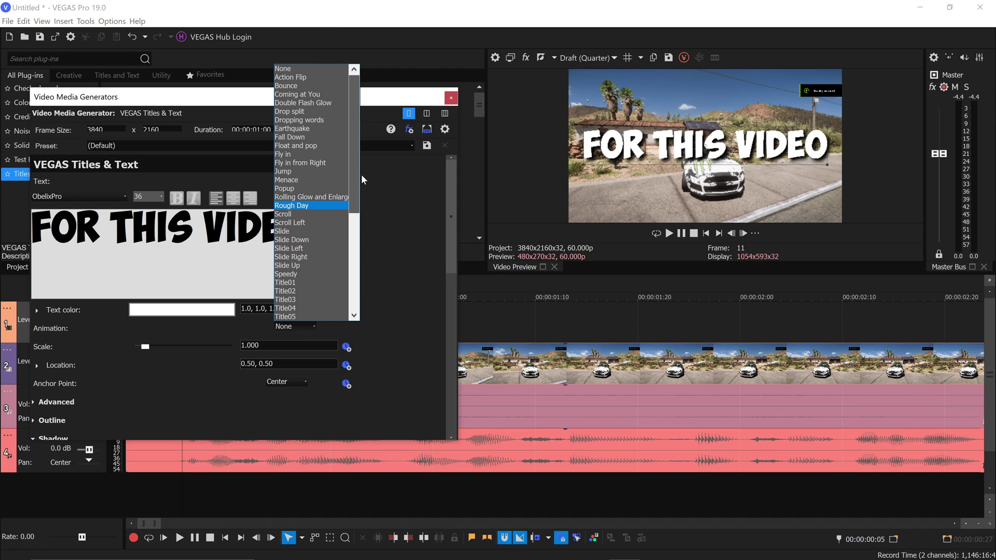
{"action": "left_click", "coordinate": [302, 111]}
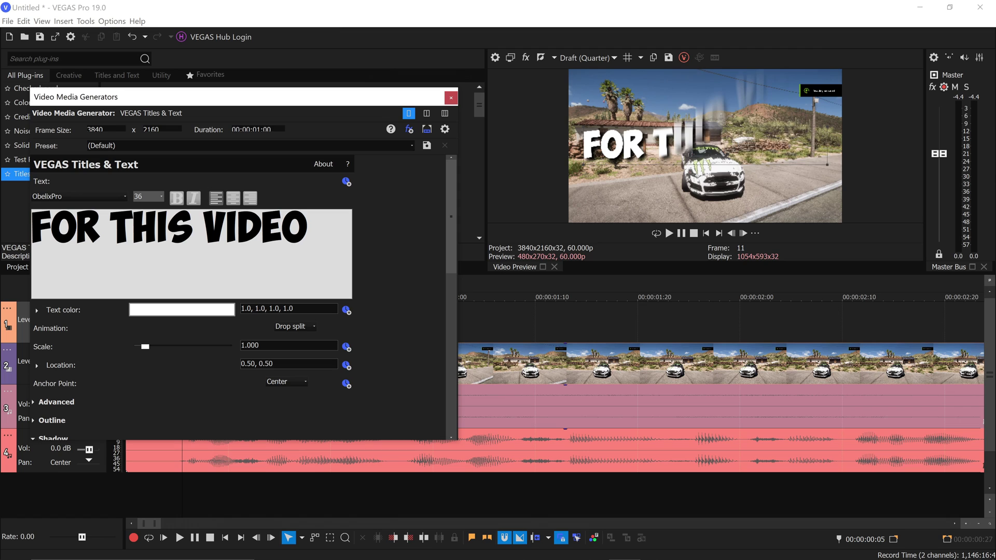
- Scrub through the title on the timeline to preview the Drop split animation
{"action": "left_click_drag", "start_coordinate": [313, 91], "coordinate": [335, 392]}
{"action": "left_click", "coordinate": [217, 319]}
{"action": "left_click", "coordinate": [242, 322]}
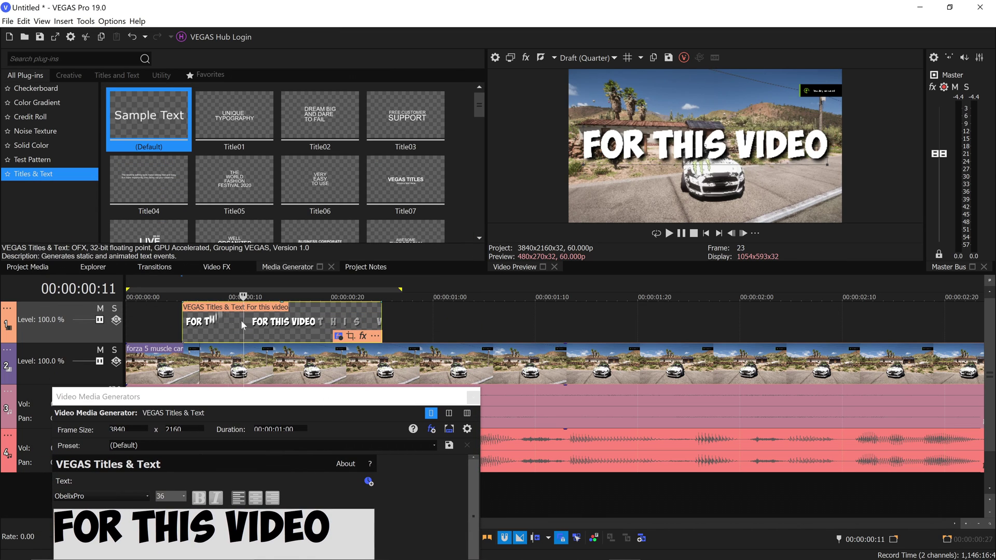
{"action": "left_click", "coordinate": [200, 321]}
{"action": "left_click", "coordinate": [246, 322]}
{"action": "left_click_drag", "start_coordinate": [261, 403], "coordinate": [267, 189]}
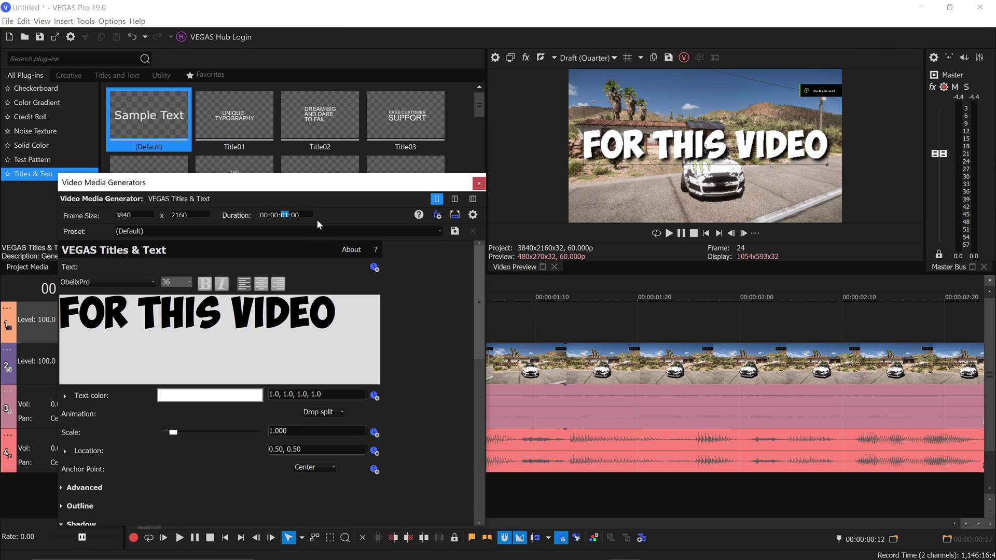
- Close the generator and scrub through several frames of the animated title
{"action": "key", "text": "Return"}
{"action": "left_click", "coordinate": [295, 323]}
{"action": "left_click", "coordinate": [230, 319]}
{"action": "left_click", "coordinate": [213, 327]}
{"action": "left_click", "coordinate": [197, 328]}
{"action": "left_click", "coordinate": [222, 328]}
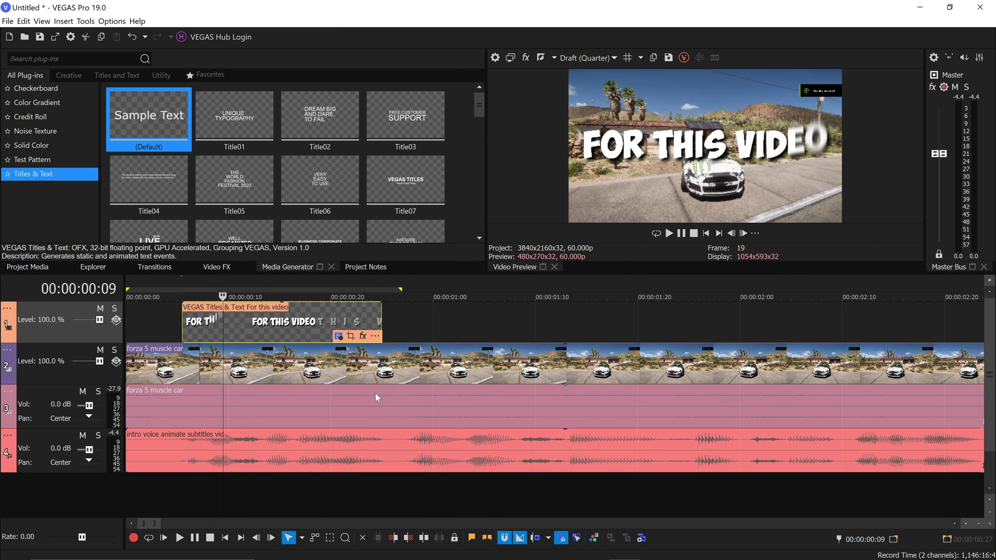
- Set the title's Animation back to None
{"action": "left_click", "coordinate": [338, 336]}
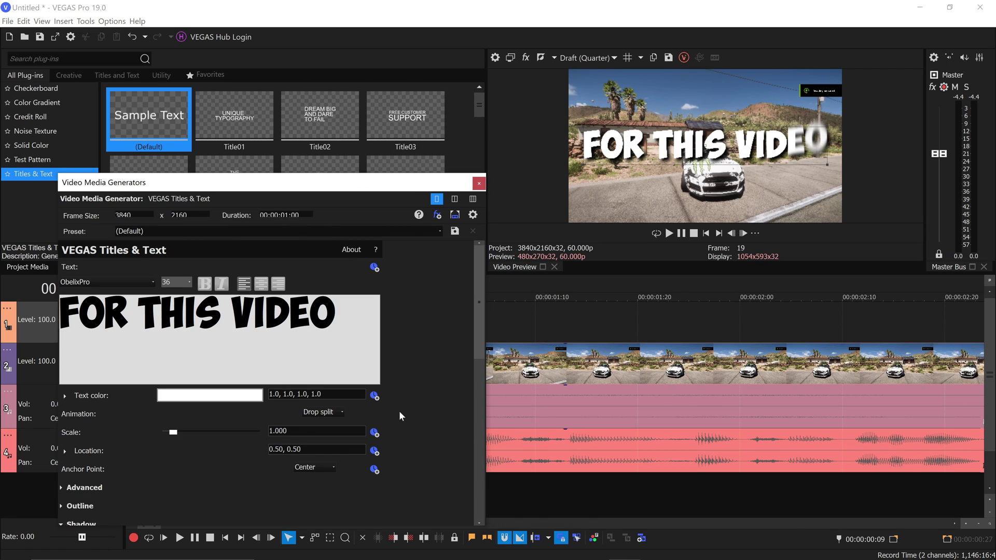
{"action": "scroll", "coordinate": [405, 409], "scroll_direction": "down", "scroll_amount": 1}
{"action": "left_click", "coordinate": [333, 402]}
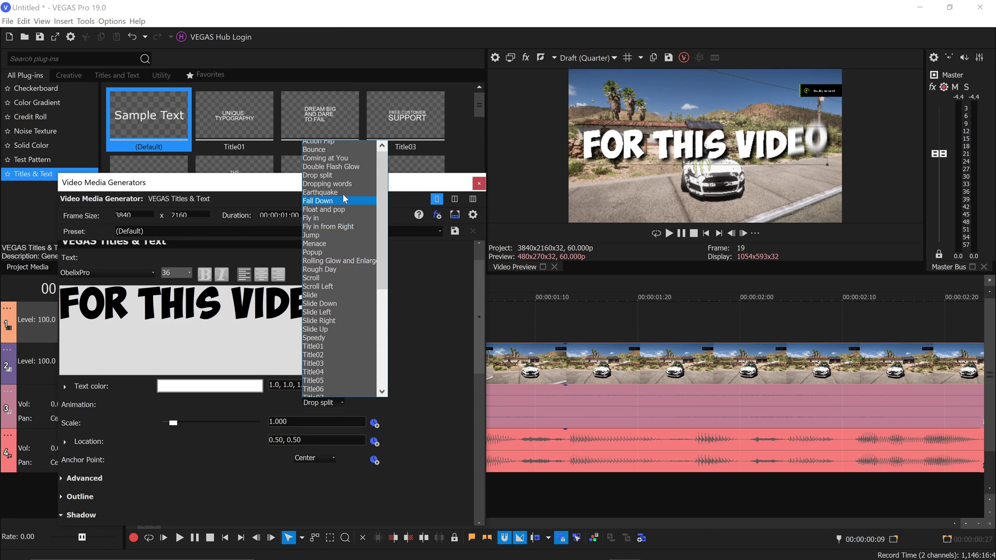
{"action": "scroll", "coordinate": [344, 190], "scroll_direction": "up", "scroll_amount": 1}
{"action": "left_click", "coordinate": [320, 146]}
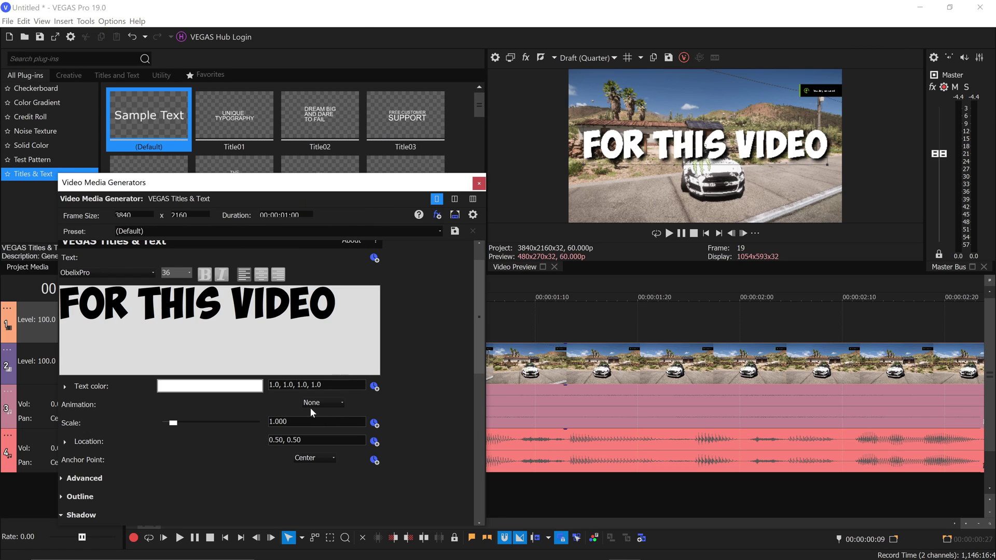
- Open Event Pan/Crop for the title at its start frame and enable Sync Cursor
{"action": "left_click", "coordinate": [479, 183]}
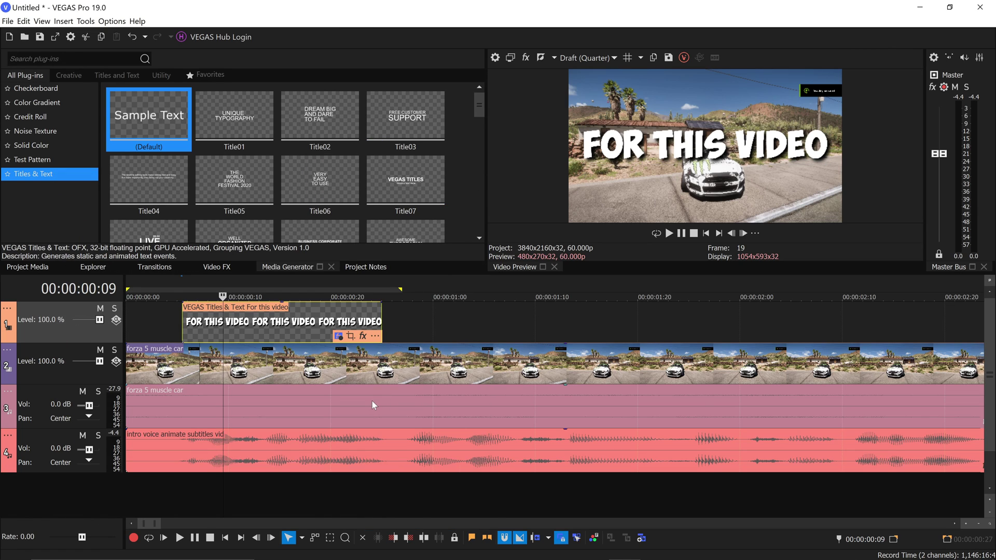
{"action": "left_click", "coordinate": [181, 322]}
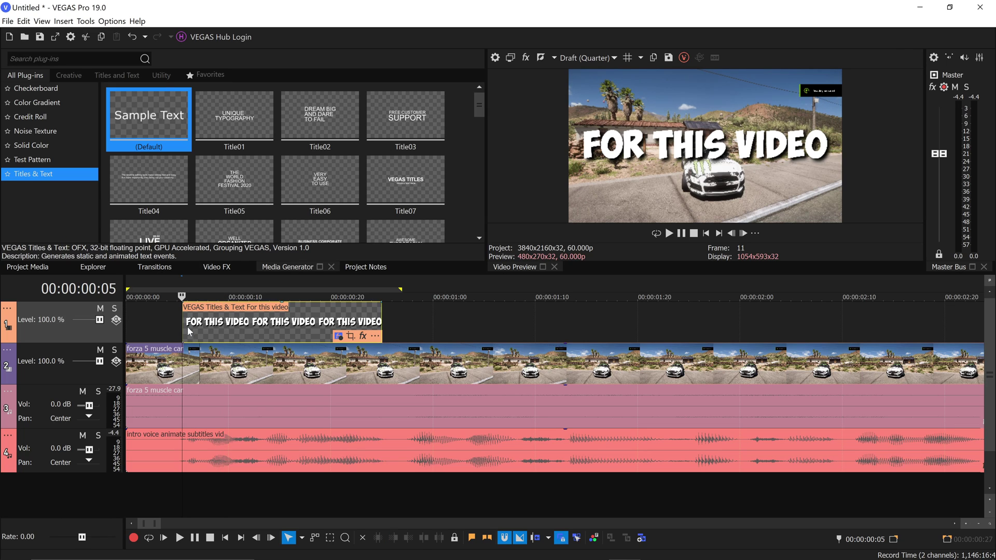
{"action": "left_click", "coordinate": [349, 337]}
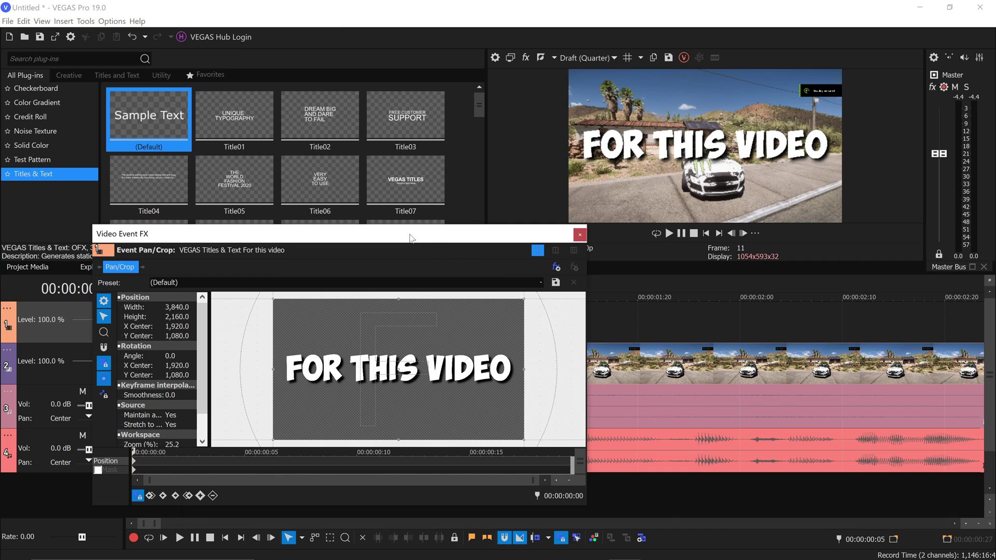
{"action": "left_click_drag", "start_coordinate": [411, 238], "coordinate": [377, 179]}
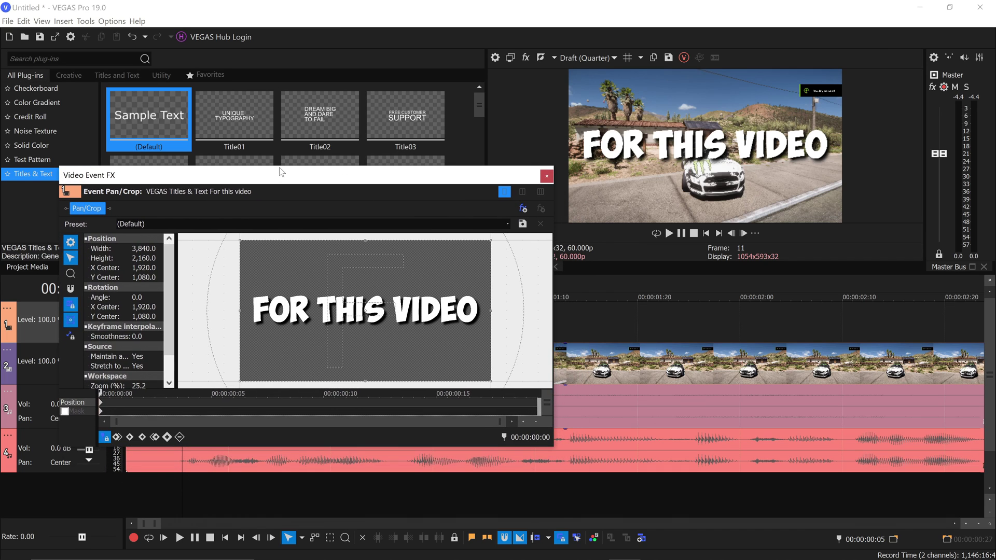
{"action": "scroll", "coordinate": [406, 312], "scroll_direction": "down", "scroll_amount": 2}
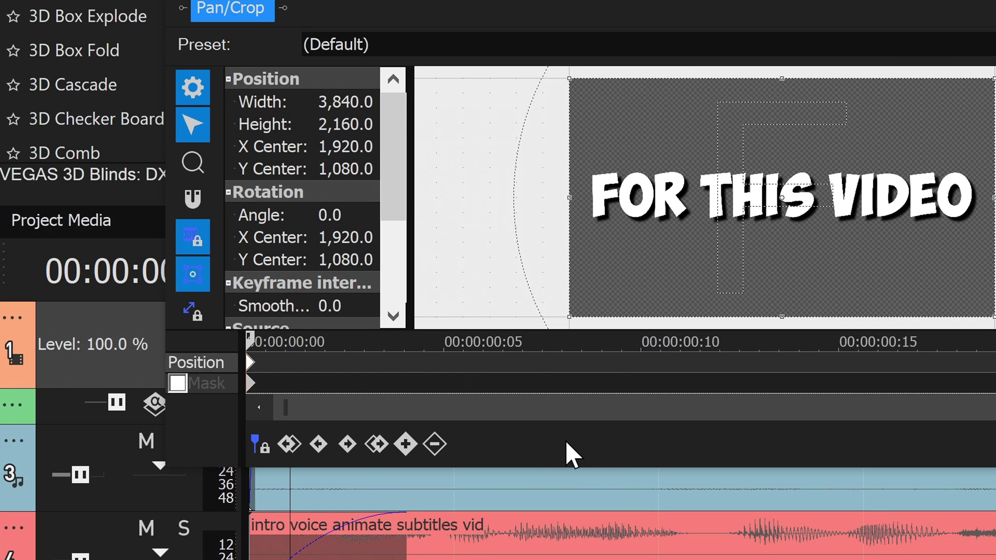
{"action": "left_click", "coordinate": [263, 445]}
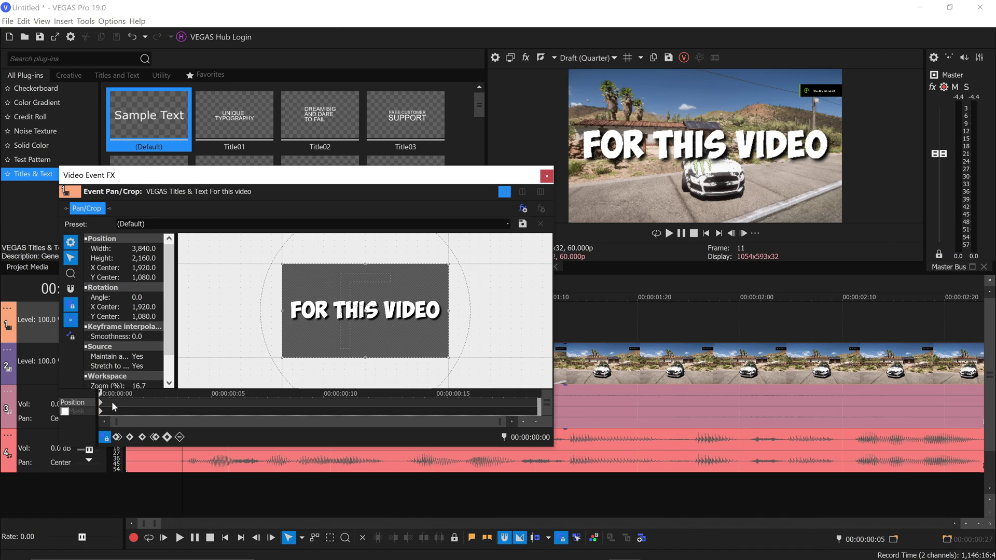
- Move a Position keyframe a few frames later and set the first keyframe's crop to 2880×1620
{"action": "left_click_drag", "start_coordinate": [103, 407], "coordinate": [188, 405]}
{"action": "scroll", "coordinate": [401, 310], "scroll_direction": "down", "scroll_amount": 3}
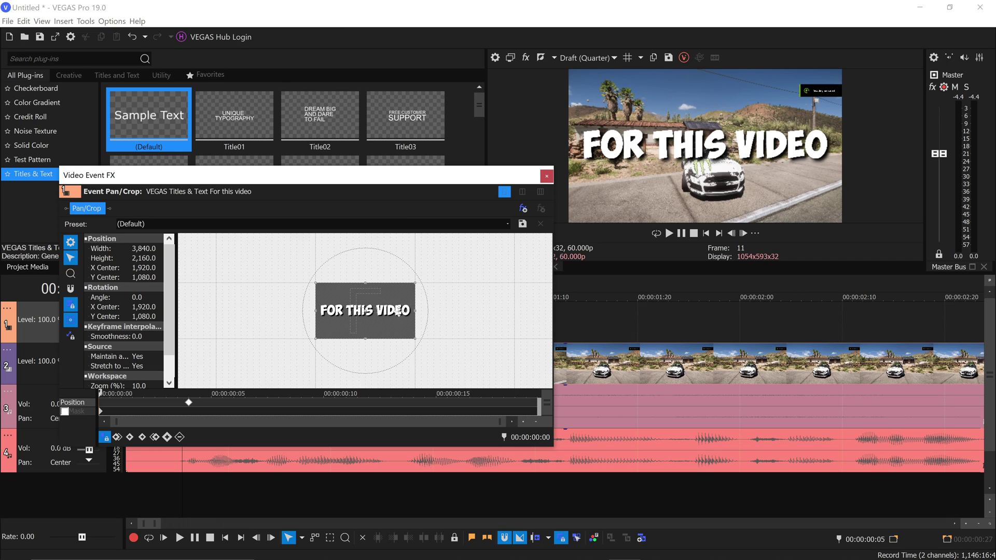
{"action": "key", "text": "shift"}
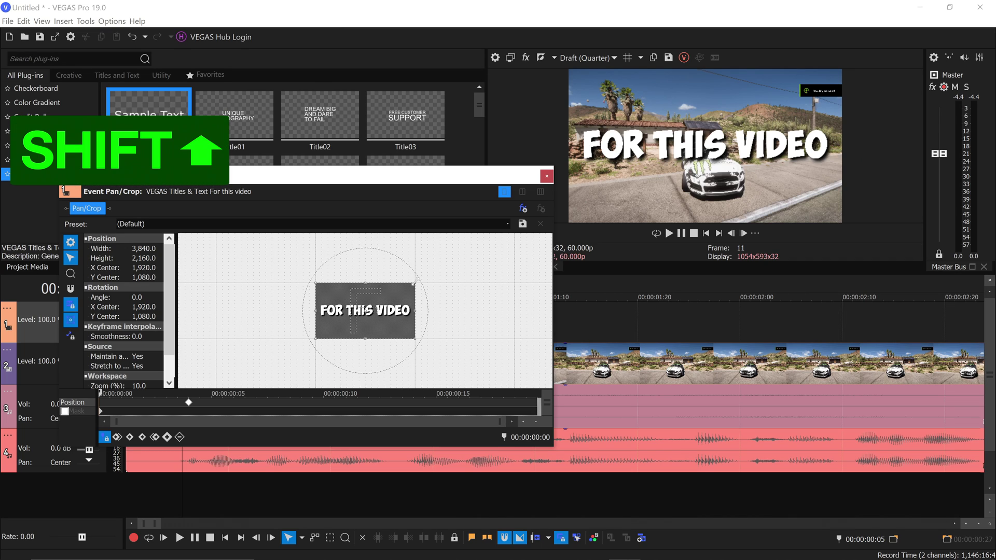
{"action": "left_click_drag", "start_coordinate": [414, 283], "coordinate": [449, 262]}
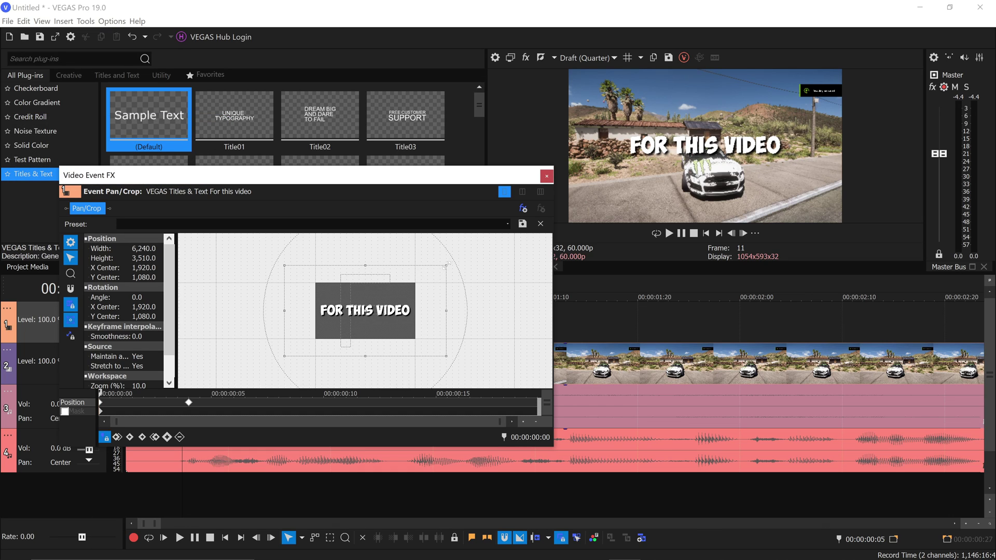
{"action": "left_click_drag", "start_coordinate": [446, 265], "coordinate": [403, 288]}
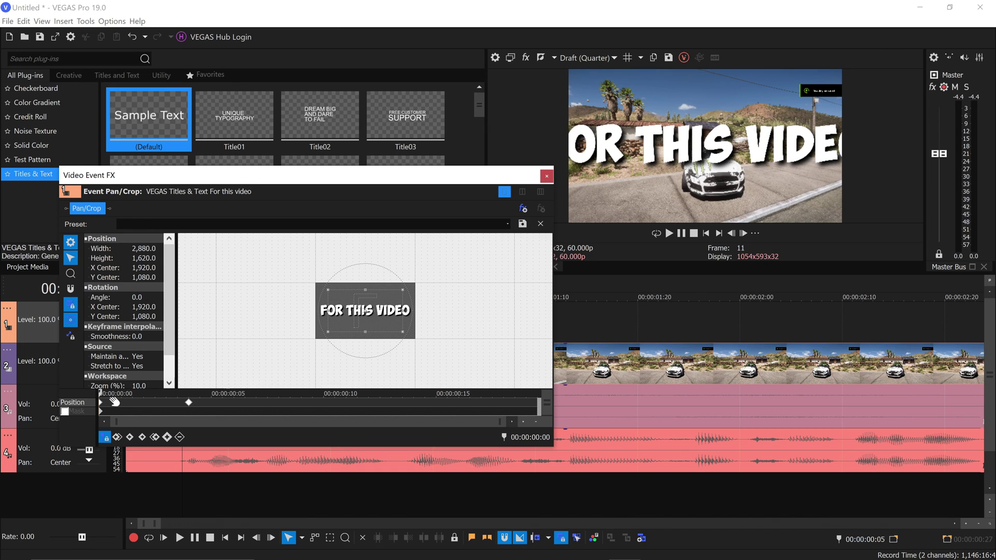
{"action": "left_click", "coordinate": [110, 400]}
{"action": "mouse_move", "coordinate": [109, 393]}
{"action": "left_mouse_down"}
{"action": "mouse_move", "coordinate": [245, 392]}
{"action": "mouse_move", "coordinate": [101, 393]}
{"action": "left_mouse_up"}
- Move the second zoom keyframe to frame 3 and give the first keyframe Fast easing
{"action": "left_click_drag", "start_coordinate": [189, 404], "coordinate": [99, 393]}
{"action": "right_click", "coordinate": [101, 403]}
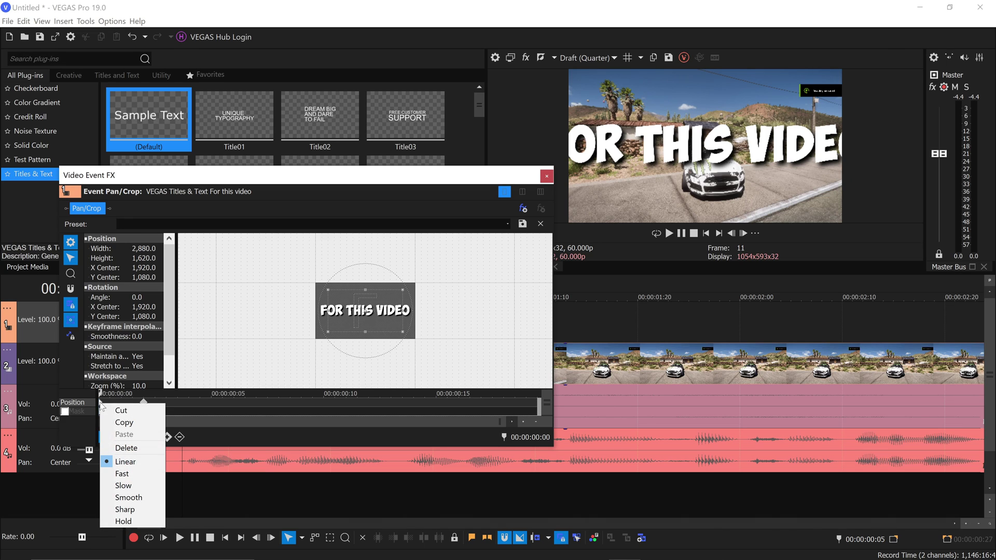
{"action": "left_click", "coordinate": [132, 474]}
- Resize the starting crop to 2400×1350, undoing the stray resize and rotation
{"action": "scroll", "coordinate": [386, 321], "scroll_direction": "up", "scroll_amount": 5}
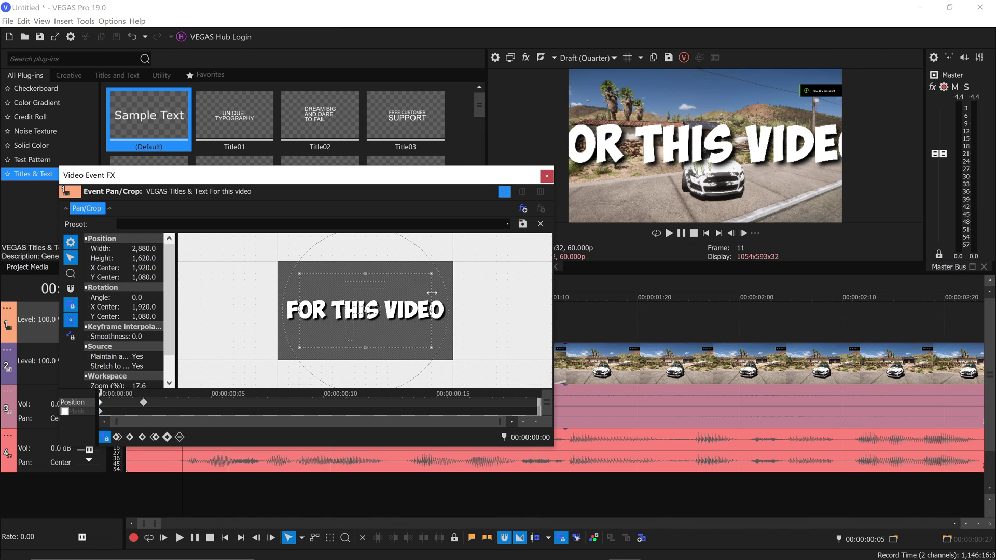
{"action": "left_click_drag", "start_coordinate": [430, 273], "coordinate": [409, 286]}
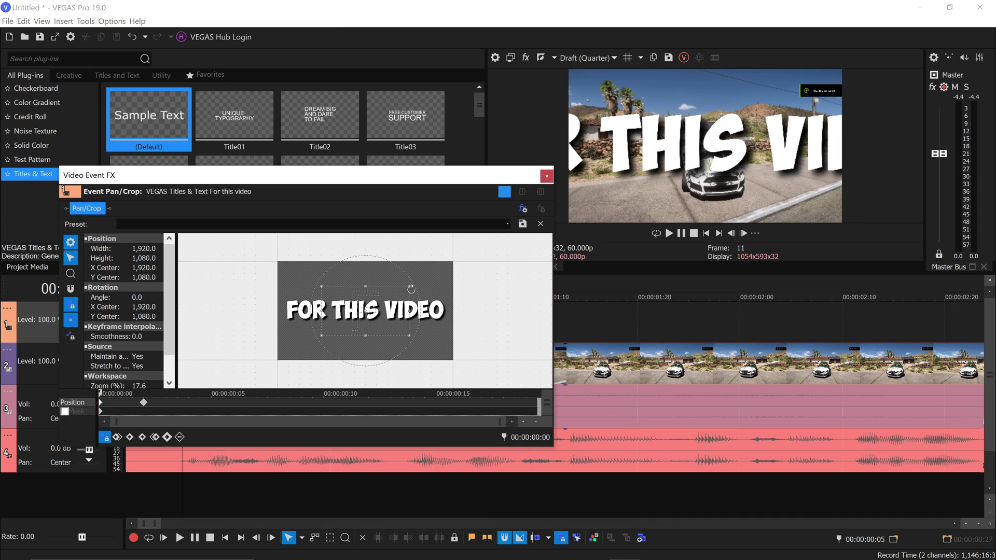
{"action": "key", "text": "ctrl+z"}
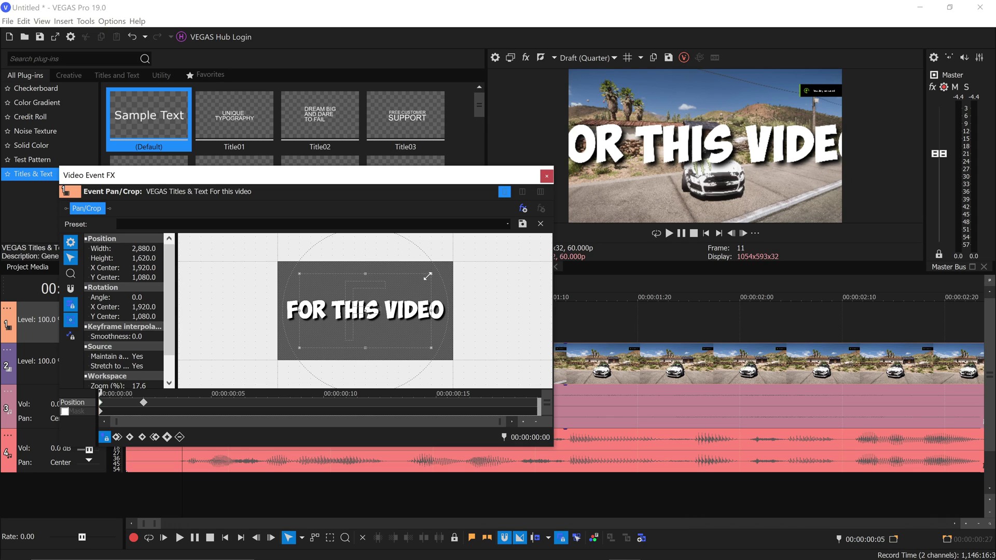
{"action": "left_click_drag", "start_coordinate": [428, 277], "coordinate": [407, 266]}
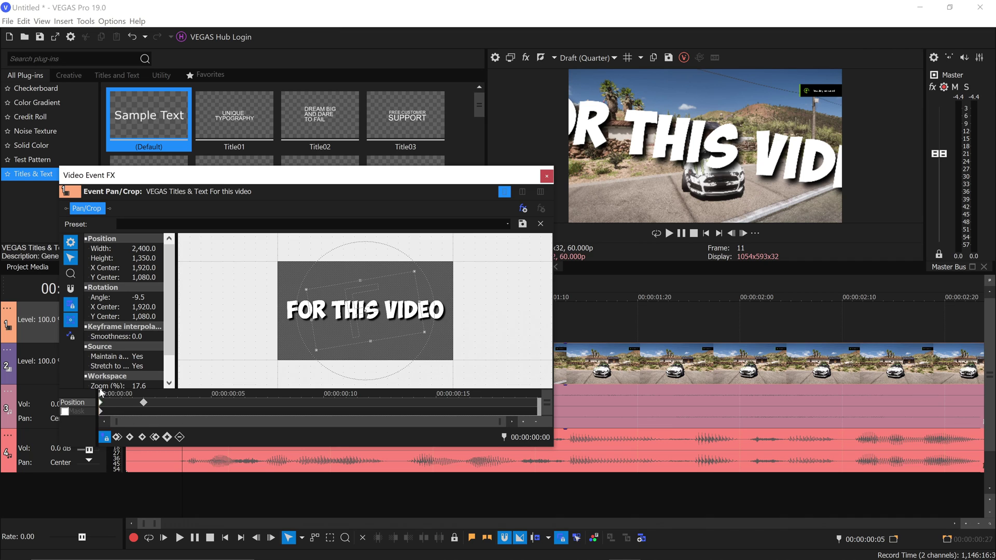
{"action": "key", "text": "ctrl+z"}
{"action": "key", "text": "ctrl+z"}
{"action": "key", "text": "ctrl+shift+z"}
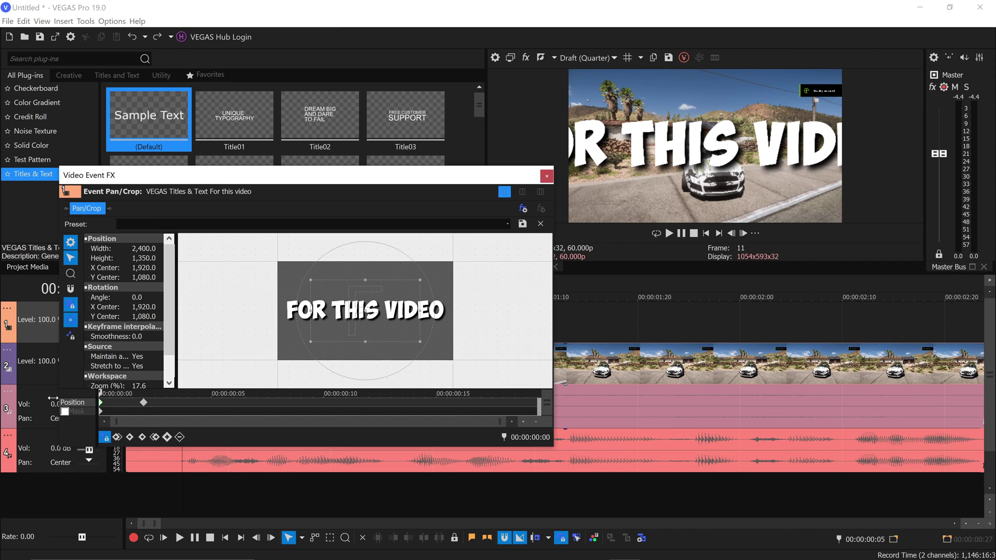
- Close Pan/Crop, time-select the span up to the FOR THIS VIDEO title's end, and play it back
{"action": "left_click", "coordinate": [547, 175]}
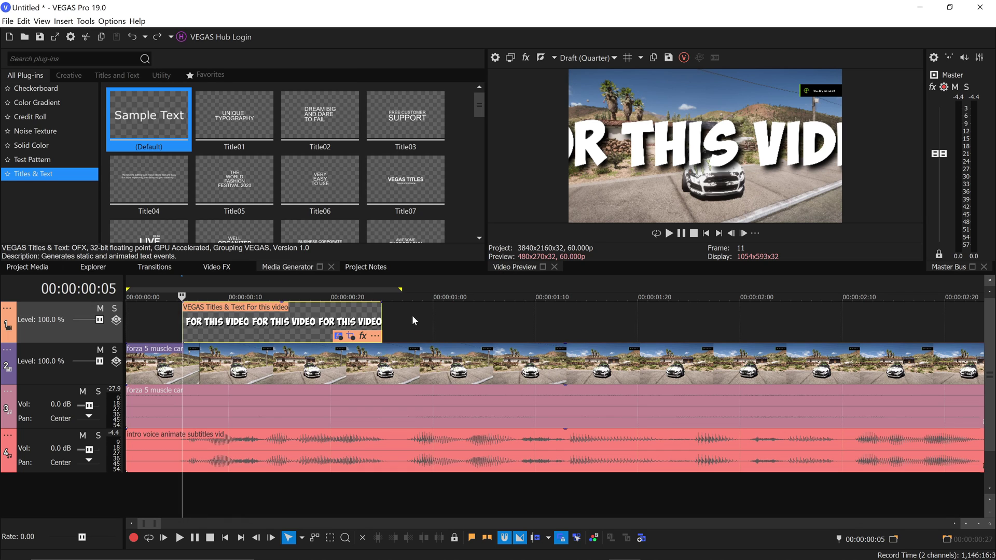
{"action": "left_click_drag", "start_coordinate": [412, 315], "coordinate": [114, 310]}
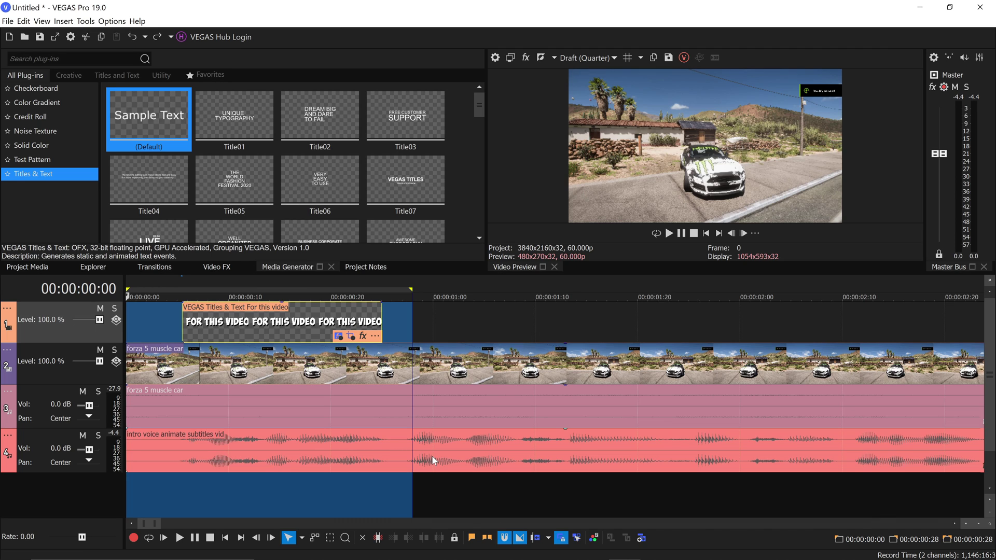
{"action": "left_click", "coordinate": [684, 238]}
{"action": "key", "text": "space"}
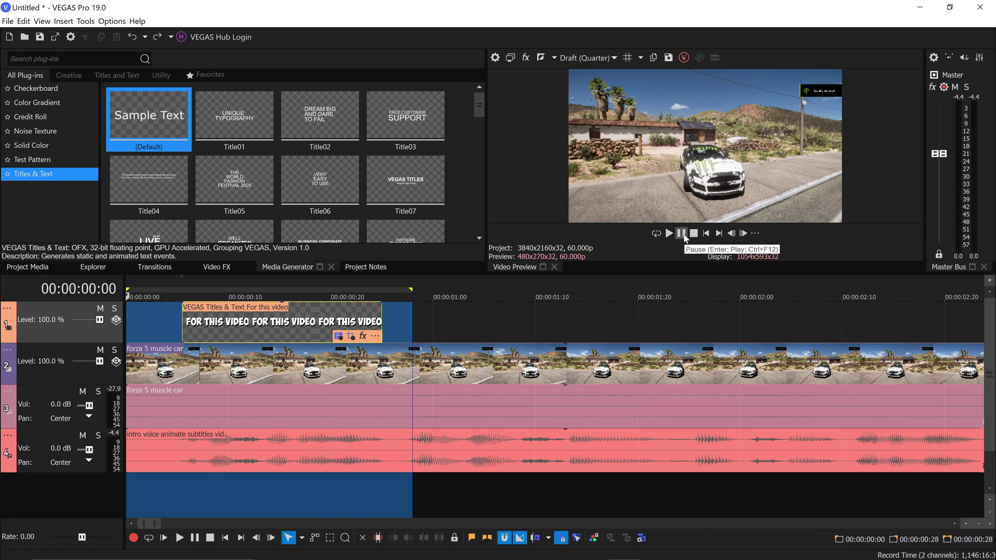
- Add a short fade-in to the title event's start and check it frame by frame
{"action": "left_click", "coordinate": [195, 329]}
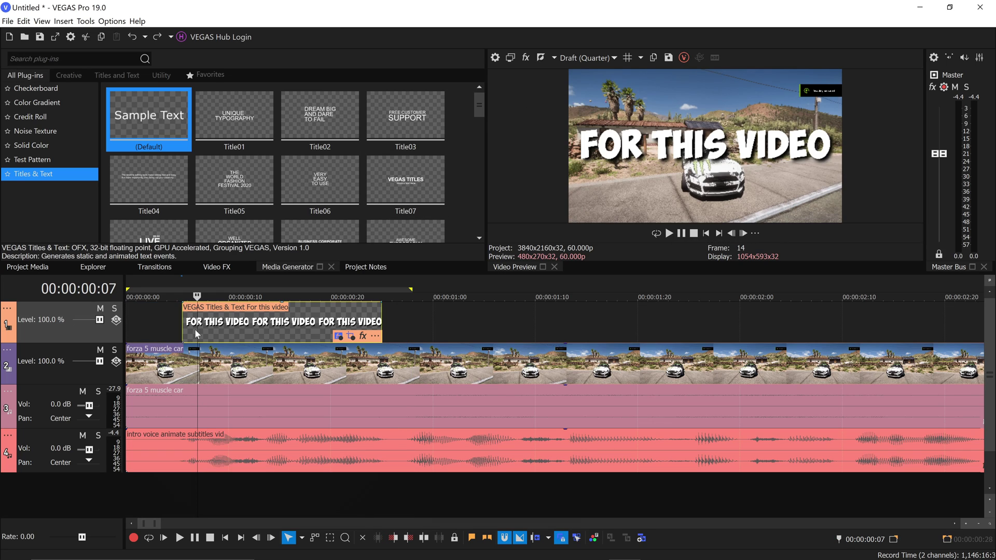
{"action": "scroll", "coordinate": [192, 328], "scroll_direction": "up", "scroll_amount": 2}
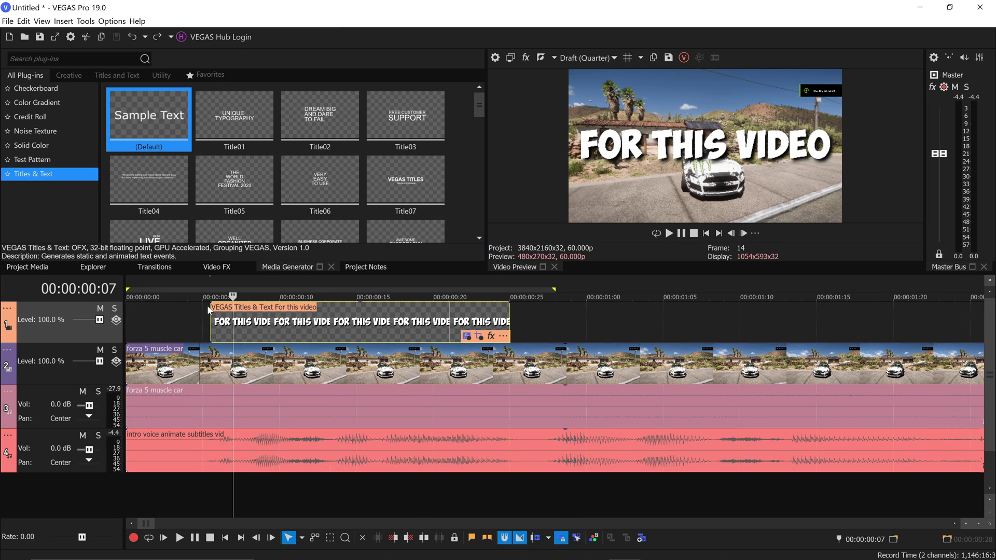
{"action": "left_click_drag", "start_coordinate": [212, 304], "coordinate": [223, 309]}
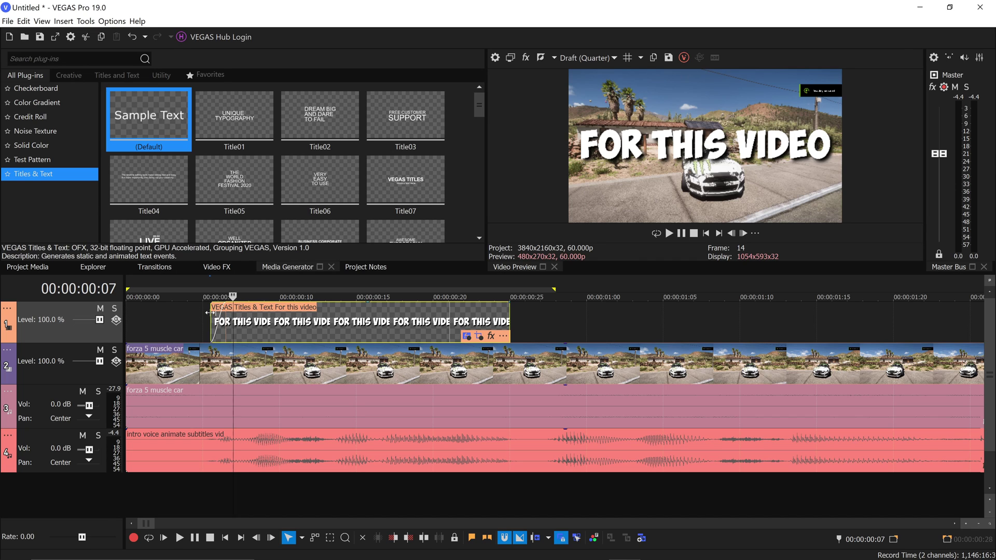
{"action": "left_click", "coordinate": [211, 309]}
{"action": "left_click", "coordinate": [743, 232]}
{"action": "left_click", "coordinate": [743, 233]}
{"action": "left_click", "coordinate": [743, 233]}
{"action": "left_click", "coordinate": [744, 233]}
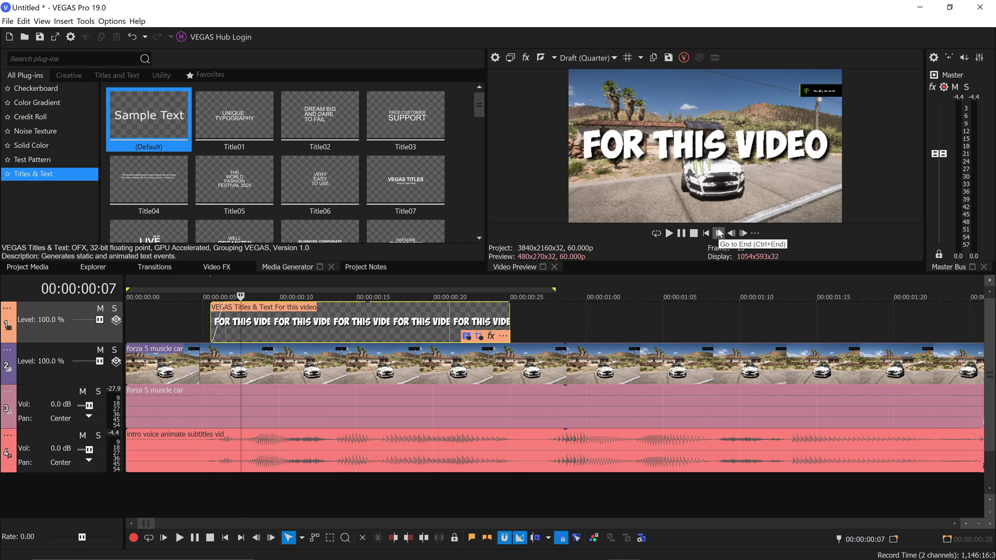
{"action": "left_click", "coordinate": [730, 233]}
{"action": "left_click", "coordinate": [729, 233]}
{"action": "left_click", "coordinate": [730, 232]}
{"action": "left_click", "coordinate": [730, 232]}
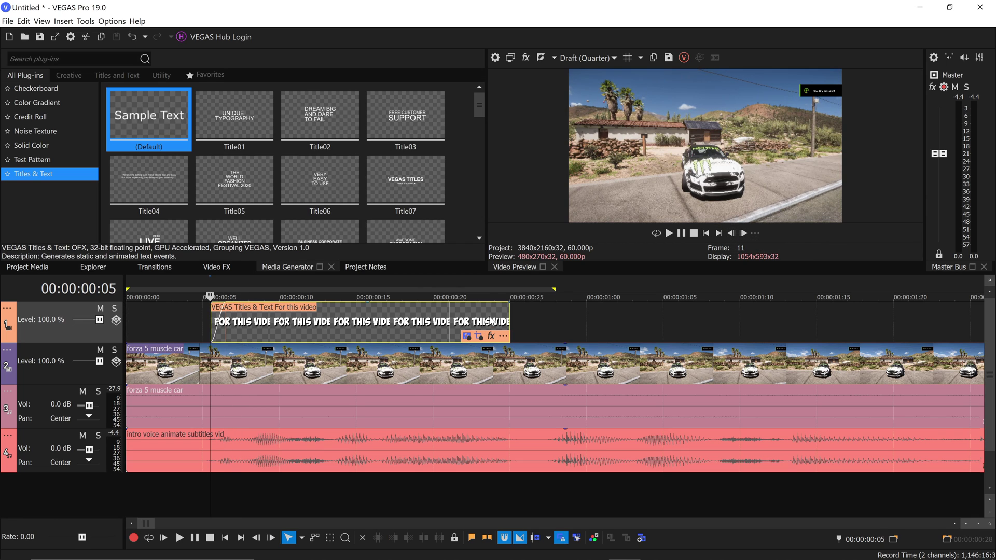
- Add a short fade-out to the title event's end and check it frame by frame
{"action": "left_click", "coordinate": [487, 319]}
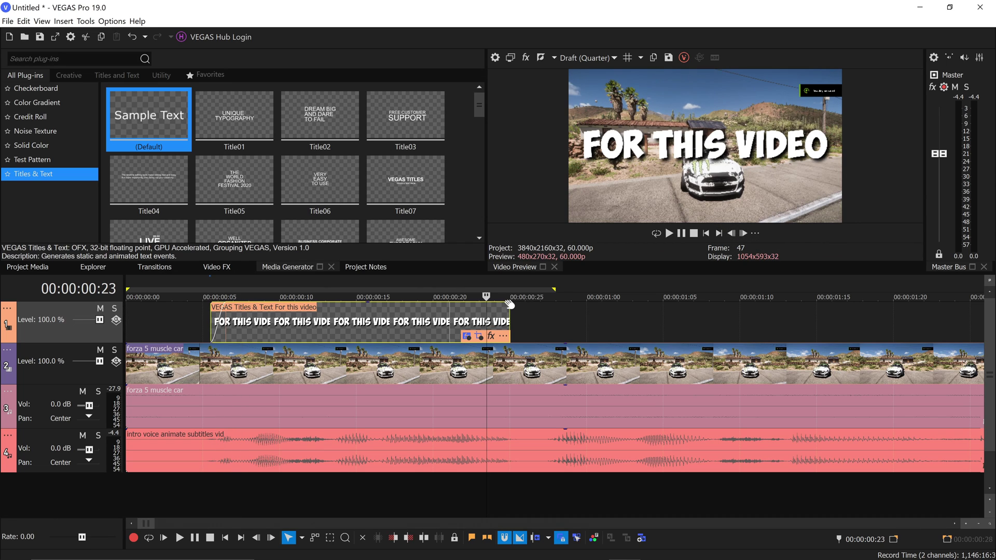
{"action": "left_click_drag", "start_coordinate": [506, 306], "coordinate": [494, 308]}
{"action": "left_click", "coordinate": [743, 233]}
{"action": "left_click", "coordinate": [743, 233]}
{"action": "left_click", "coordinate": [743, 233]}
{"action": "key", "text": "Left"}
{"action": "key", "text": "Left"}
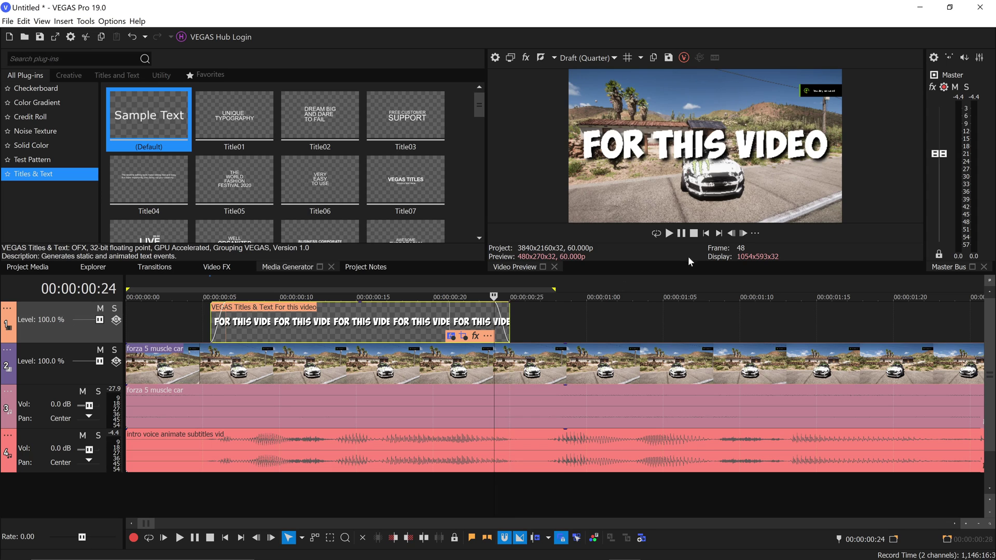
{"action": "left_click", "coordinate": [743, 233]}
{"action": "left_click", "coordinate": [743, 233]}
{"action": "left_click", "coordinate": [743, 233]}
{"action": "scroll", "coordinate": [526, 389], "scroll_direction": "down", "scroll_amount": 3}
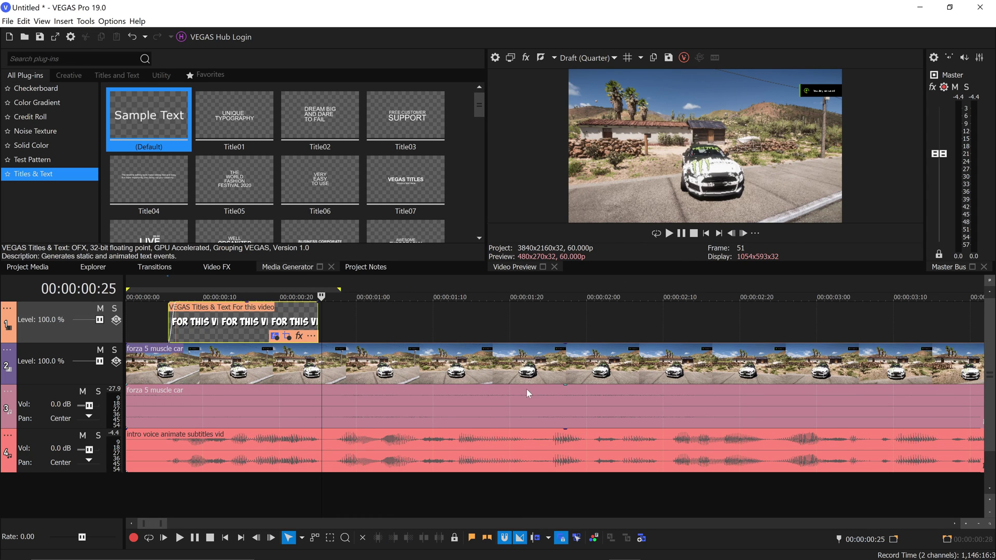
- Copy the FOR THIS VIDEO title and paste it right after as a new copy of the source media
{"action": "left_click", "coordinate": [221, 325]}
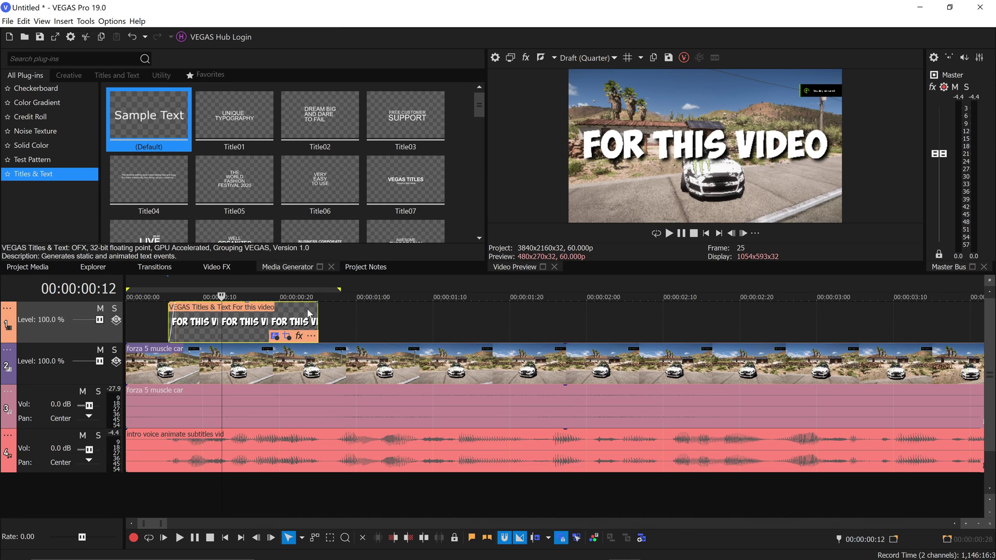
{"action": "left_click", "coordinate": [336, 324]}
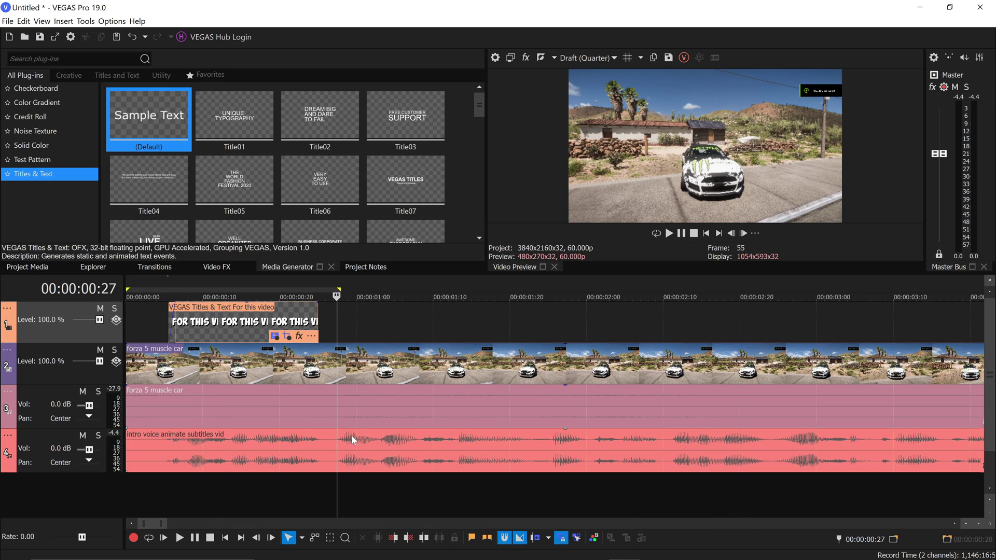
{"action": "key", "text": "ctrl+c"}
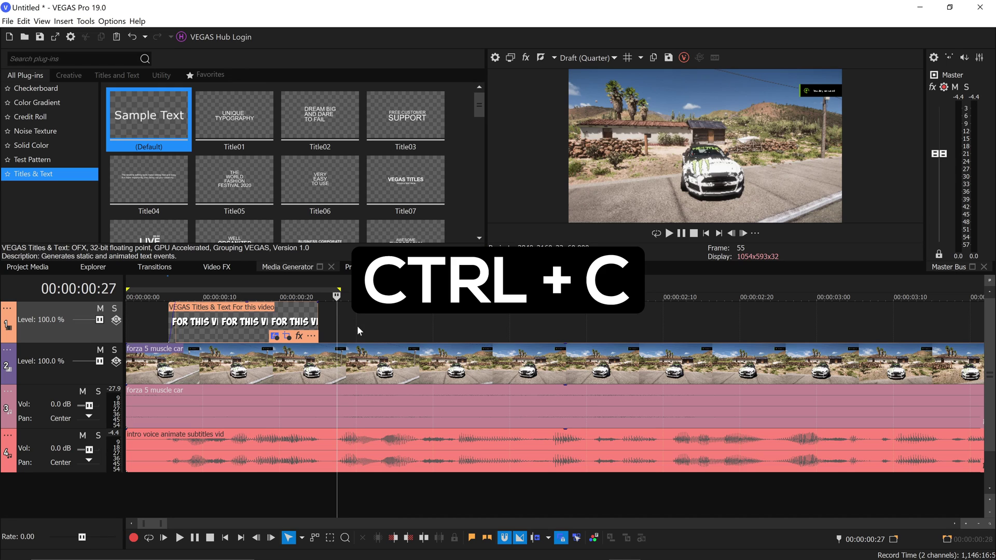
{"action": "key", "text": "ctrl+v"}
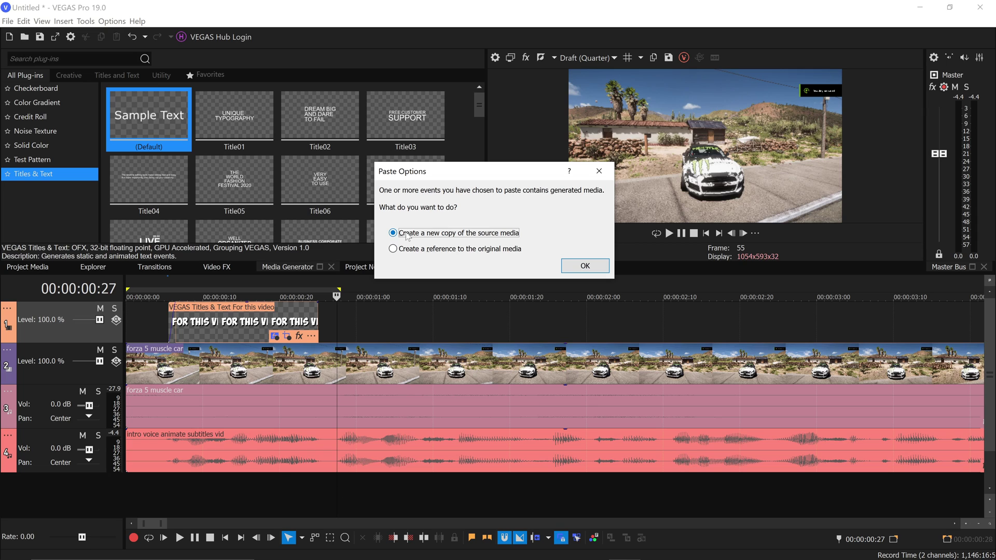
{"action": "left_click", "coordinate": [576, 265]}
- Preview the pasted title and trim its end back to about 00:00:01:13
{"action": "left_click", "coordinate": [369, 322]}
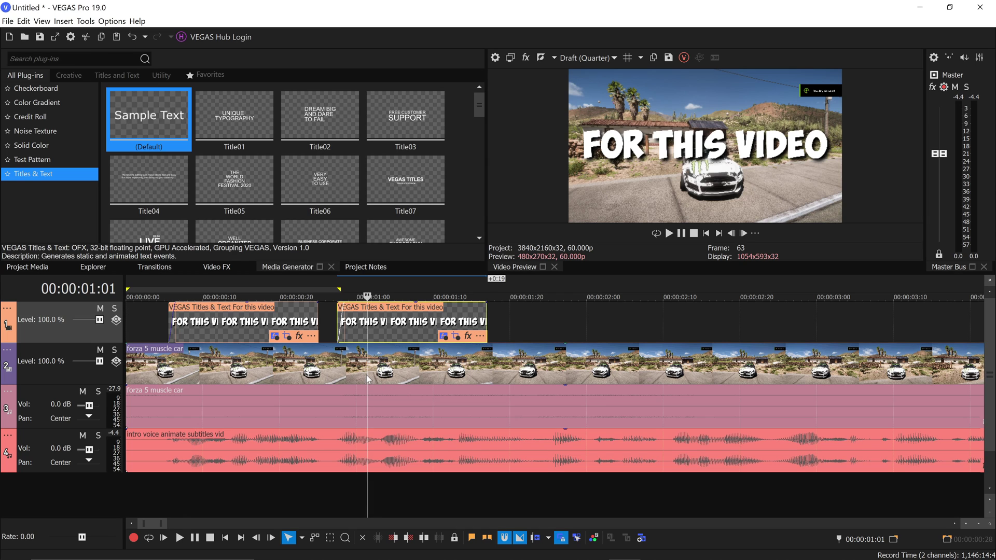
{"action": "left_click_drag", "start_coordinate": [367, 374], "coordinate": [456, 387]}
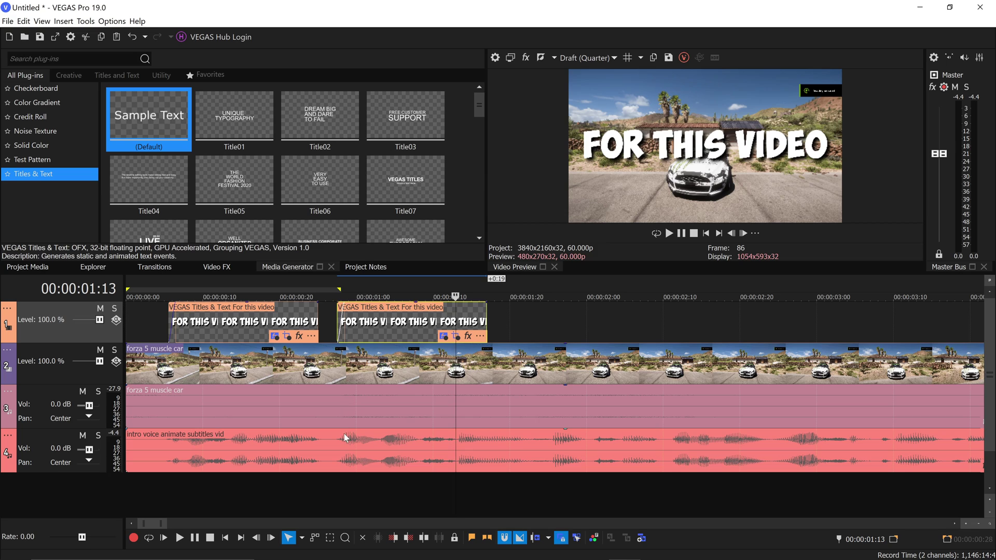
{"action": "left_click_drag", "start_coordinate": [485, 323], "coordinate": [456, 323]}
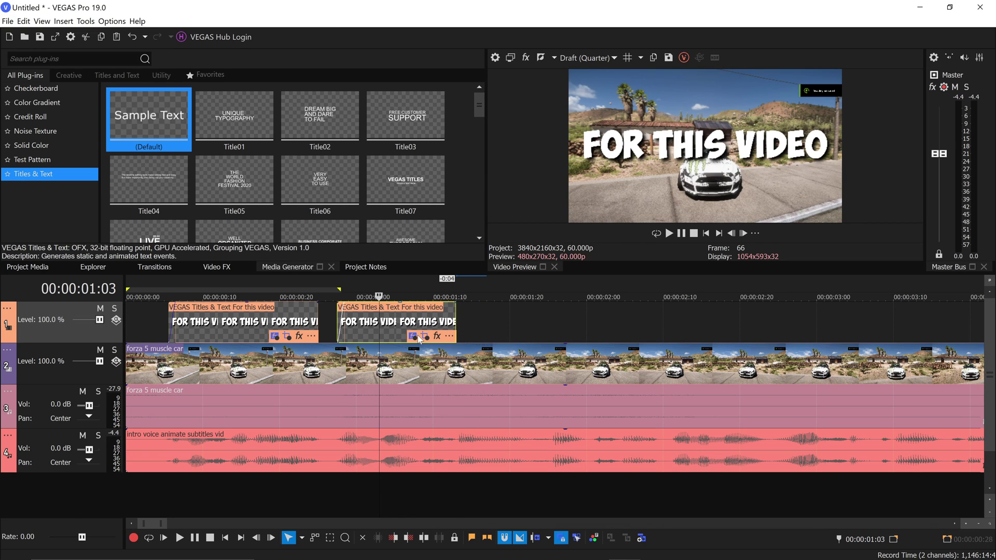
- Change the second title's text to I'M GOING TO SHOW with font size 28
{"action": "left_click", "coordinate": [413, 337]}
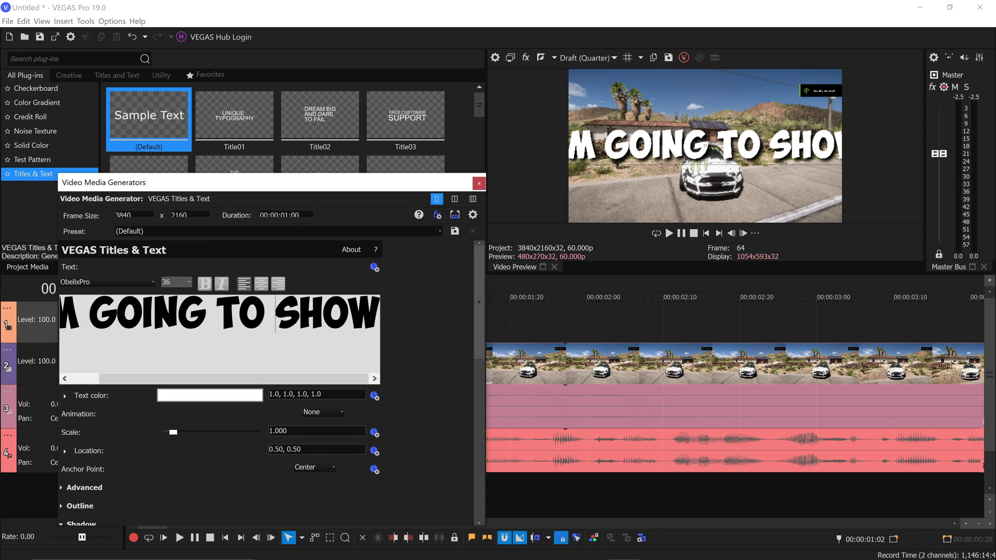
{"action": "key", "text": "ctrl+a"}
{"action": "left_click", "coordinate": [188, 281]}
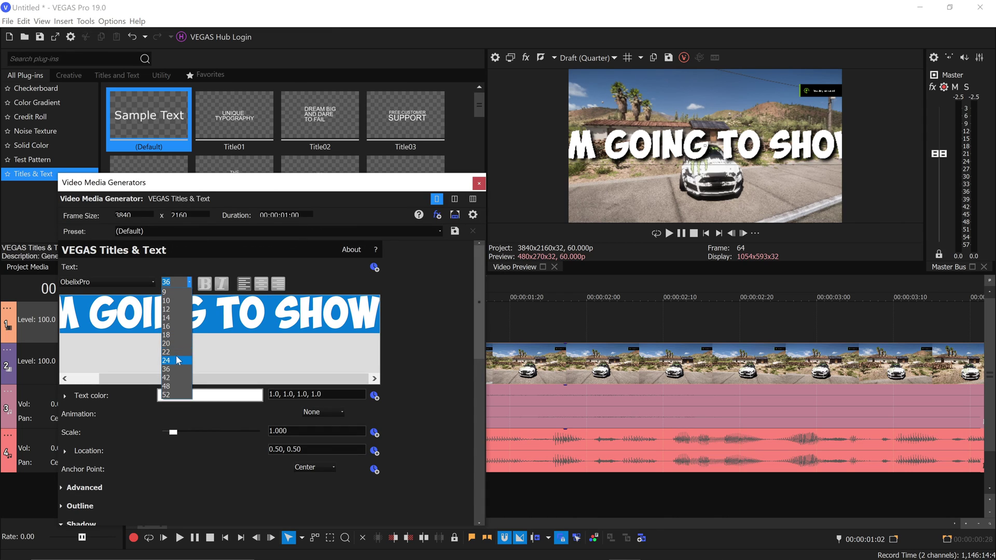
{"action": "type", "text": "28"}
{"action": "key", "text": "Return"}
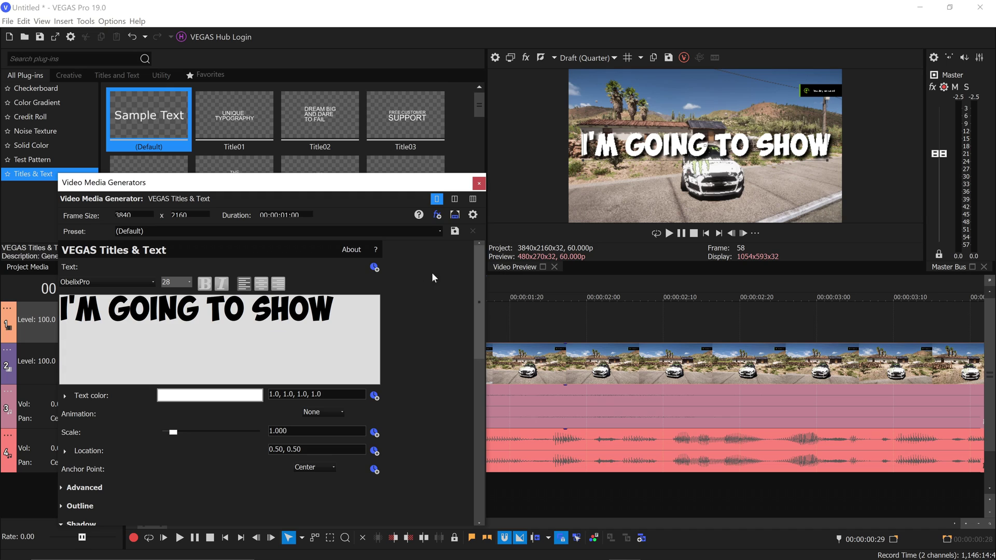
{"action": "left_click", "coordinate": [482, 184]}
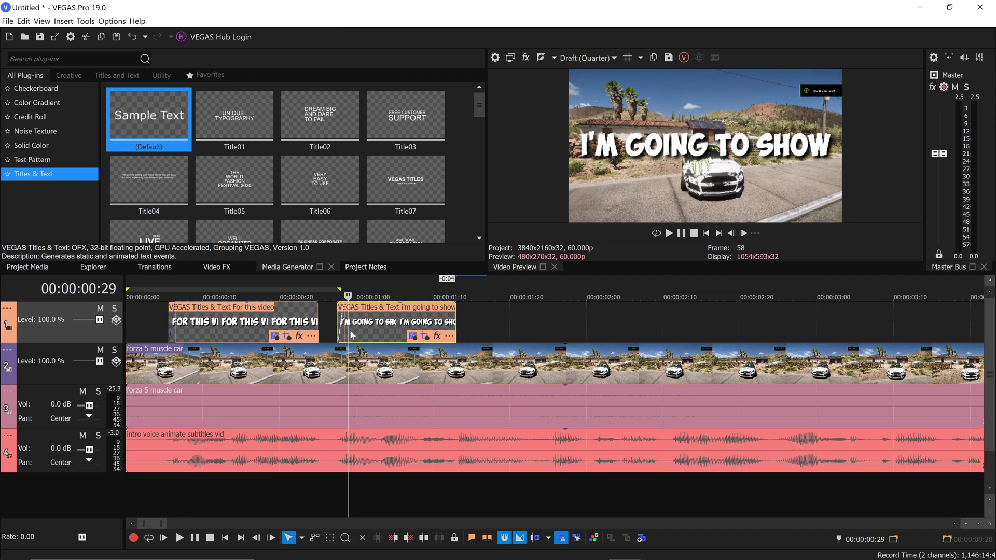
- Step the playhead through the start of the second title to find its first frame
{"action": "left_click", "coordinate": [341, 329]}
{"action": "left_click", "coordinate": [359, 331]}
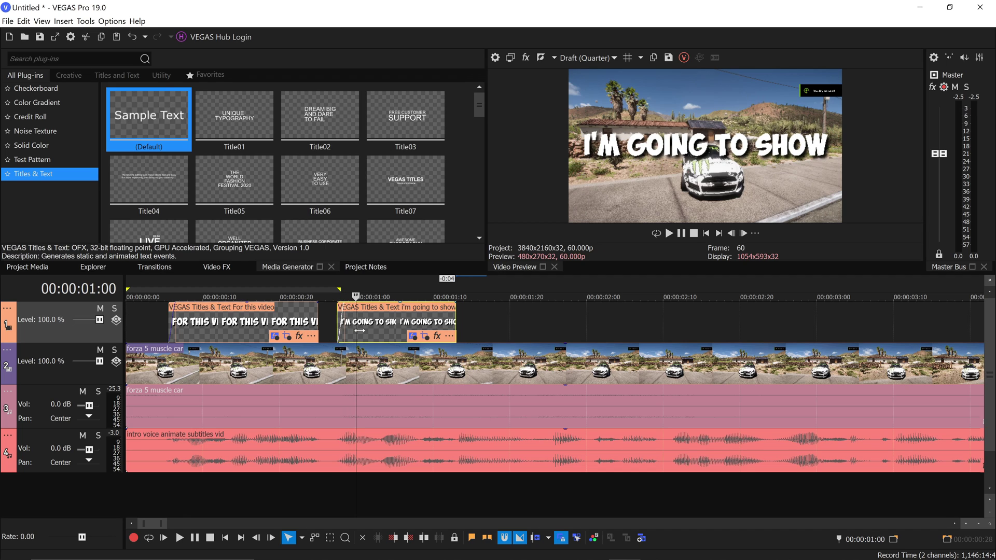
{"action": "key", "text": "Left"}
{"action": "key", "text": "Left"}
{"action": "key", "text": "Right"}
{"action": "key", "text": "Right"}
- Set the title's first Pan/Crop keyframe wide at 6240×3510 and check the zoom mid-way
{"action": "left_click", "coordinate": [425, 337]}
{"action": "scroll", "coordinate": [381, 328], "scroll_direction": "down", "scroll_amount": 1}
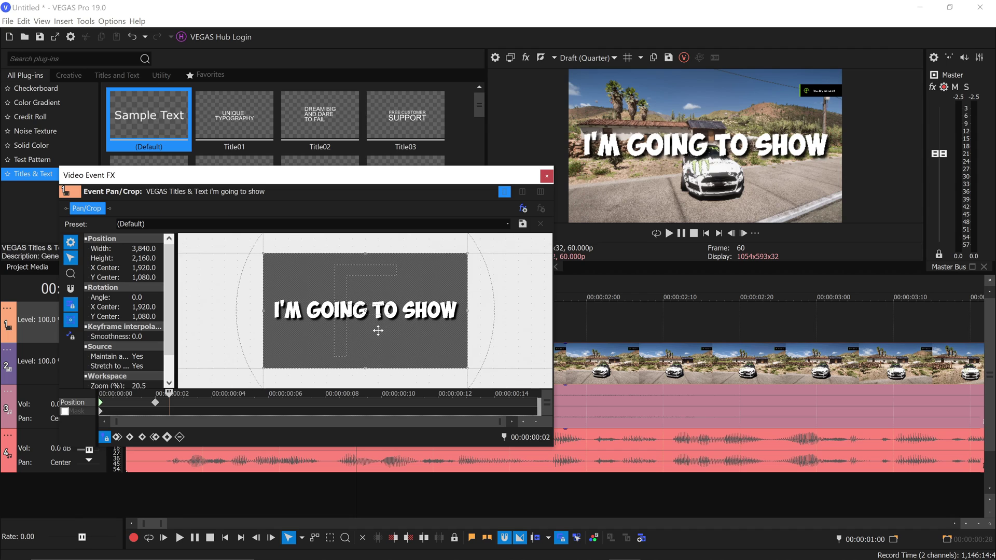
{"action": "left_click_drag", "start_coordinate": [169, 399], "coordinate": [98, 390]}
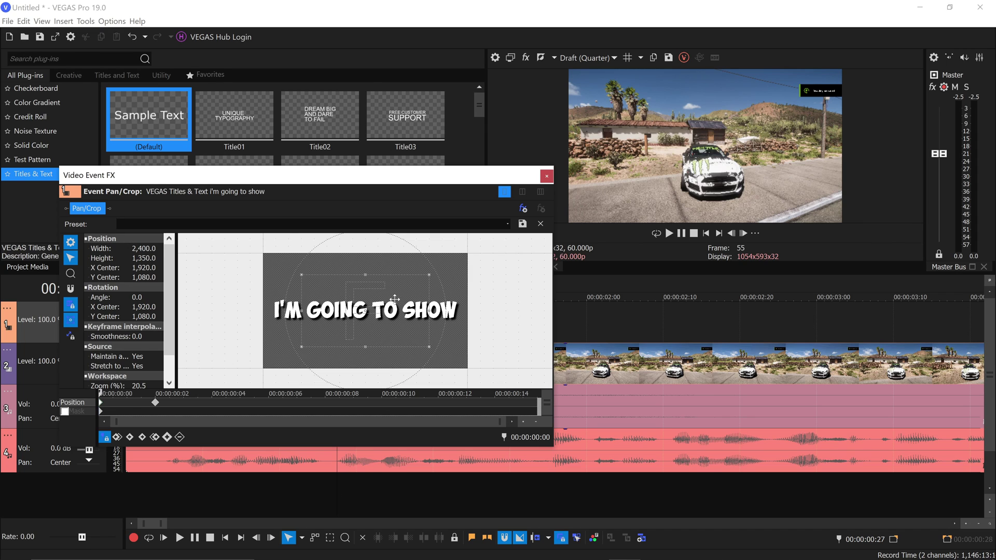
{"action": "scroll", "coordinate": [395, 299], "scroll_direction": "down", "scroll_amount": 3}
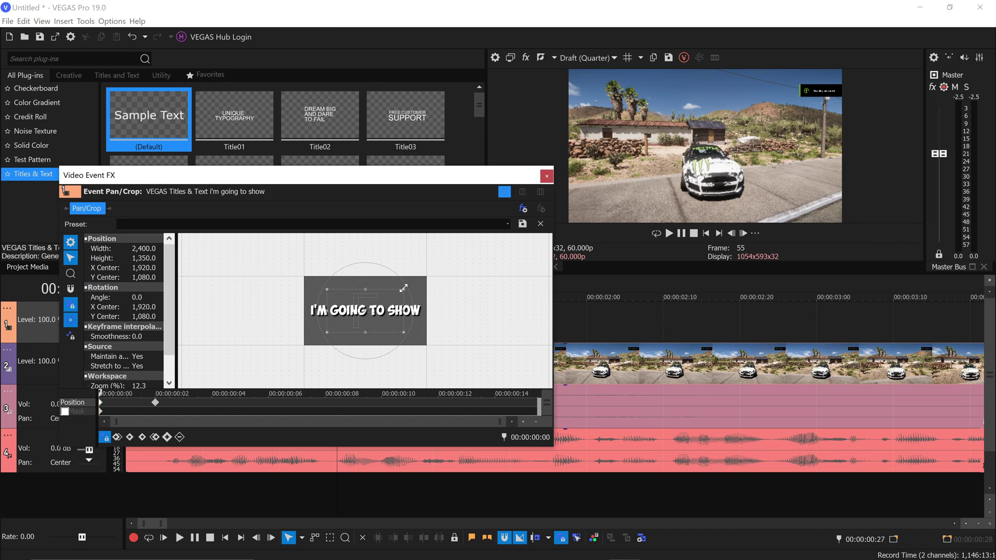
{"action": "left_click_drag", "start_coordinate": [410, 285], "coordinate": [463, 253]}
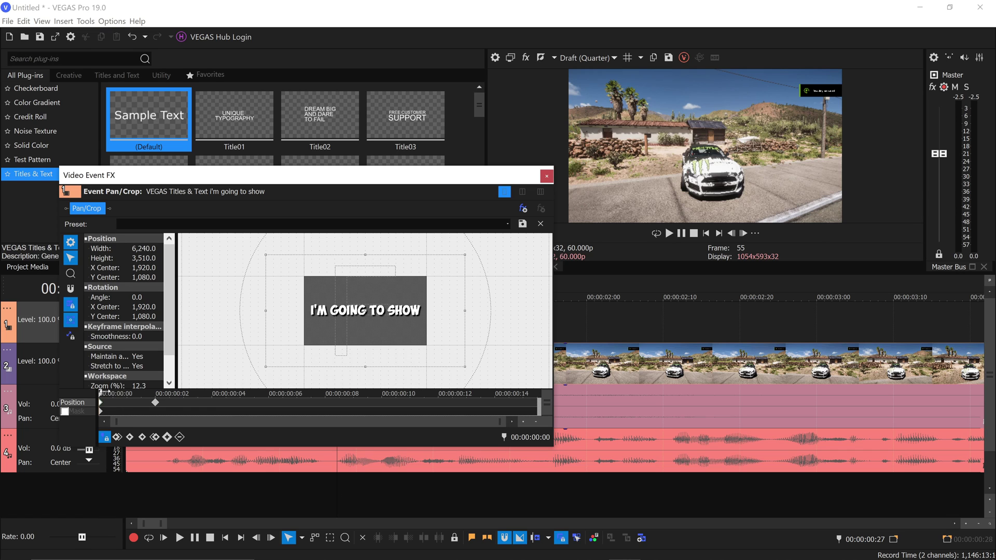
{"action": "left_click_drag", "start_coordinate": [105, 393], "coordinate": [127, 393]}
- Mute the gameplay and intro voice audio and loop-play the opening to review both titles
{"action": "left_click", "coordinate": [547, 176]}
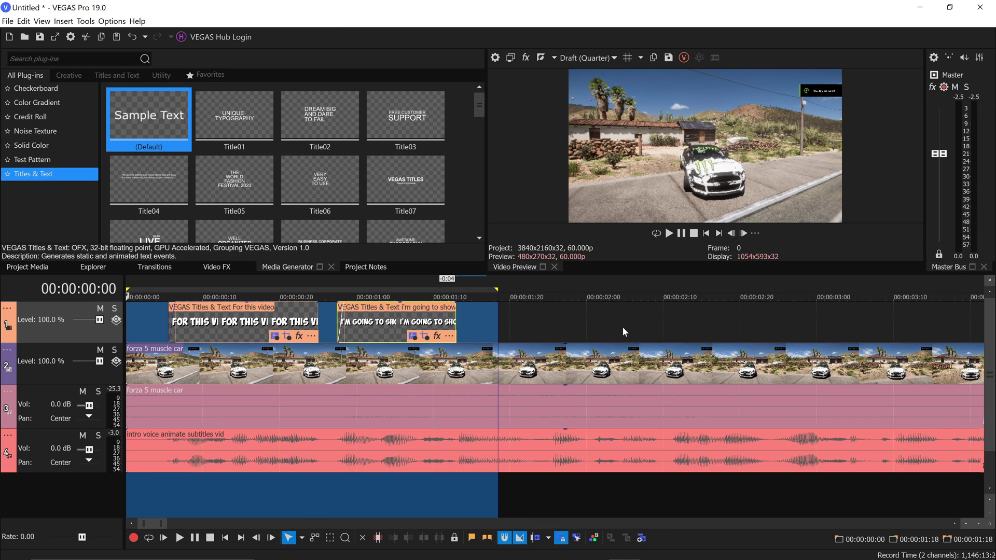
{"action": "left_click", "coordinate": [682, 234]}
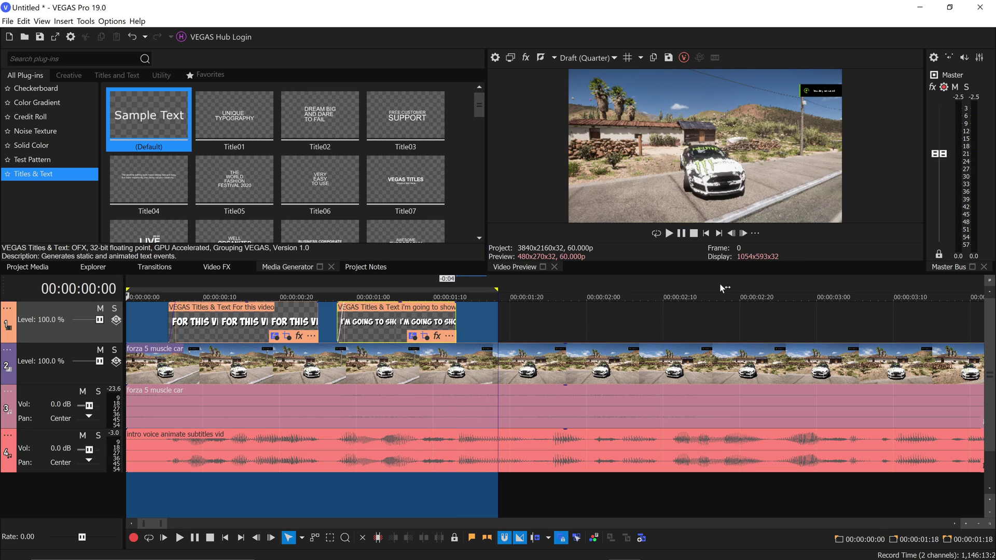
{"action": "left_click", "coordinate": [533, 345]}
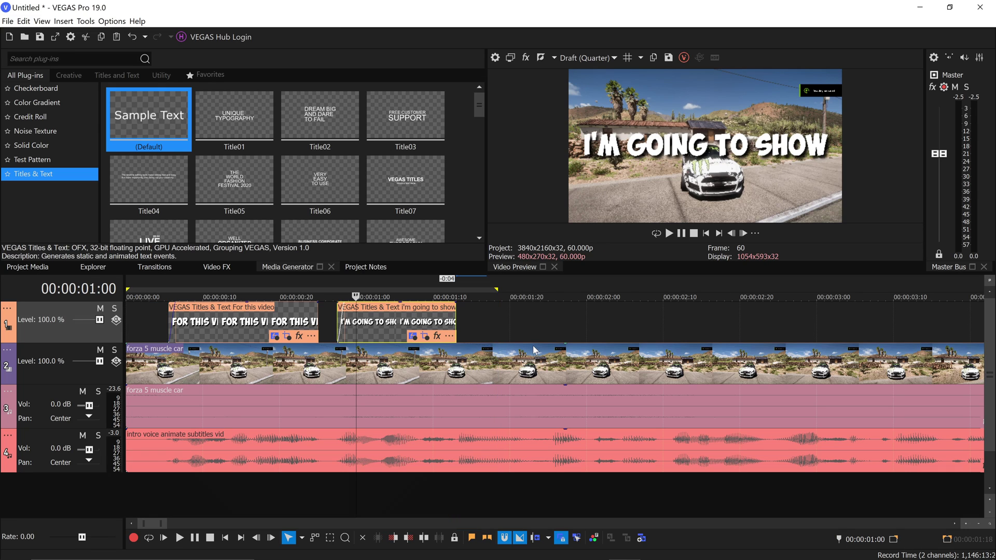
{"action": "left_click", "coordinate": [656, 233]}
{"action": "left_click", "coordinate": [681, 233]}
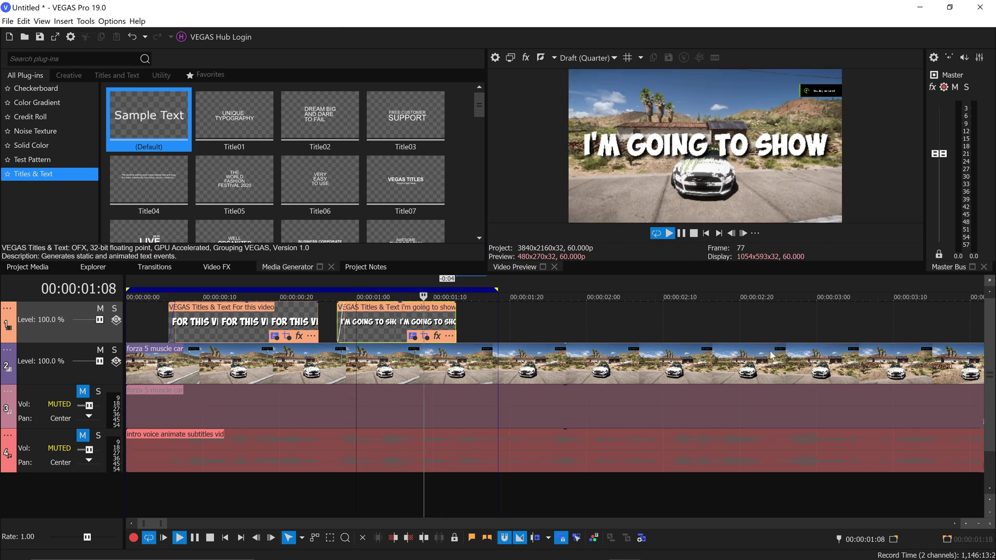